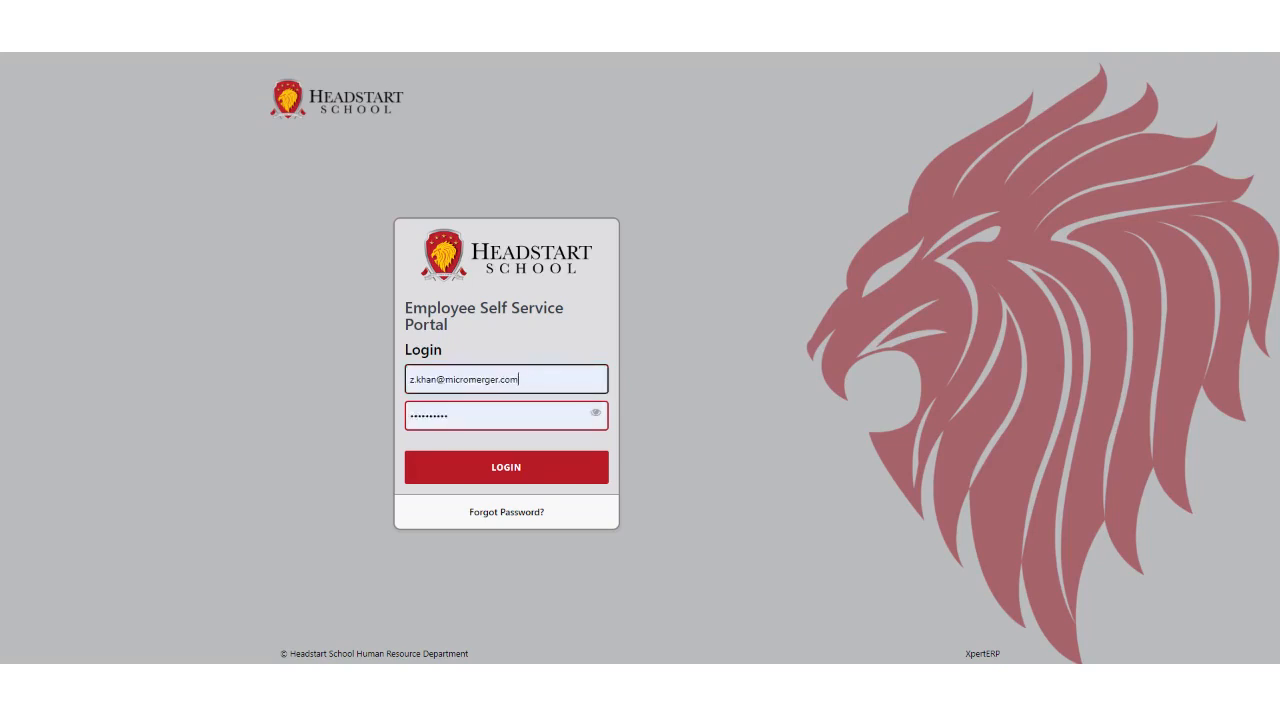
# Step: Log in to the Employee Self Service Portal and open the Demo Employee record from the Human Resources module
pyautogui.click(558, 476)
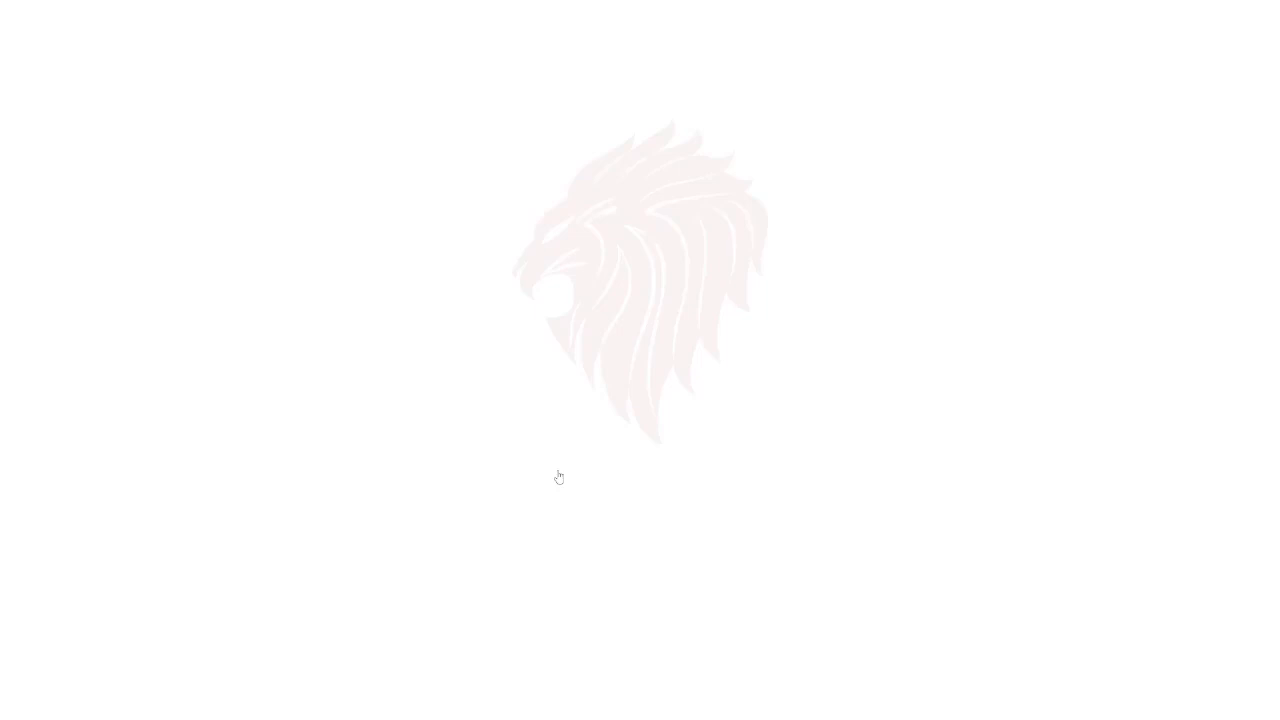
pyautogui.click(414, 189)
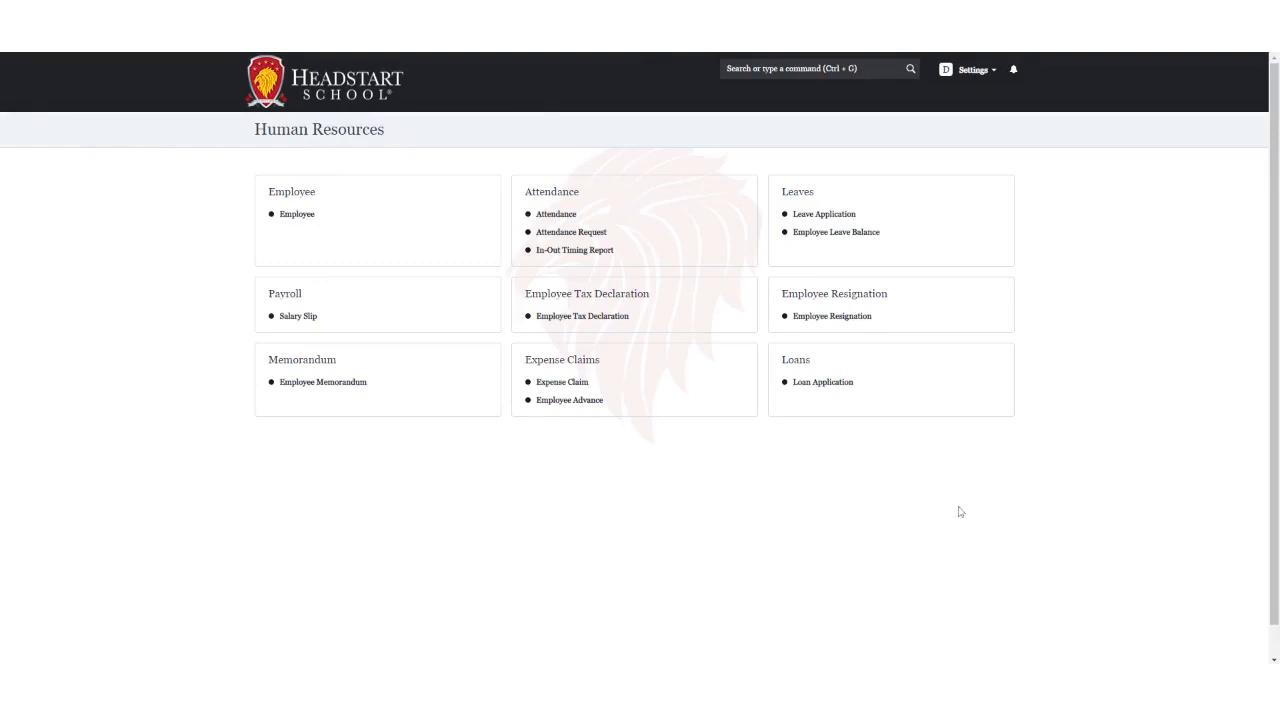
pyautogui.click(298, 214)
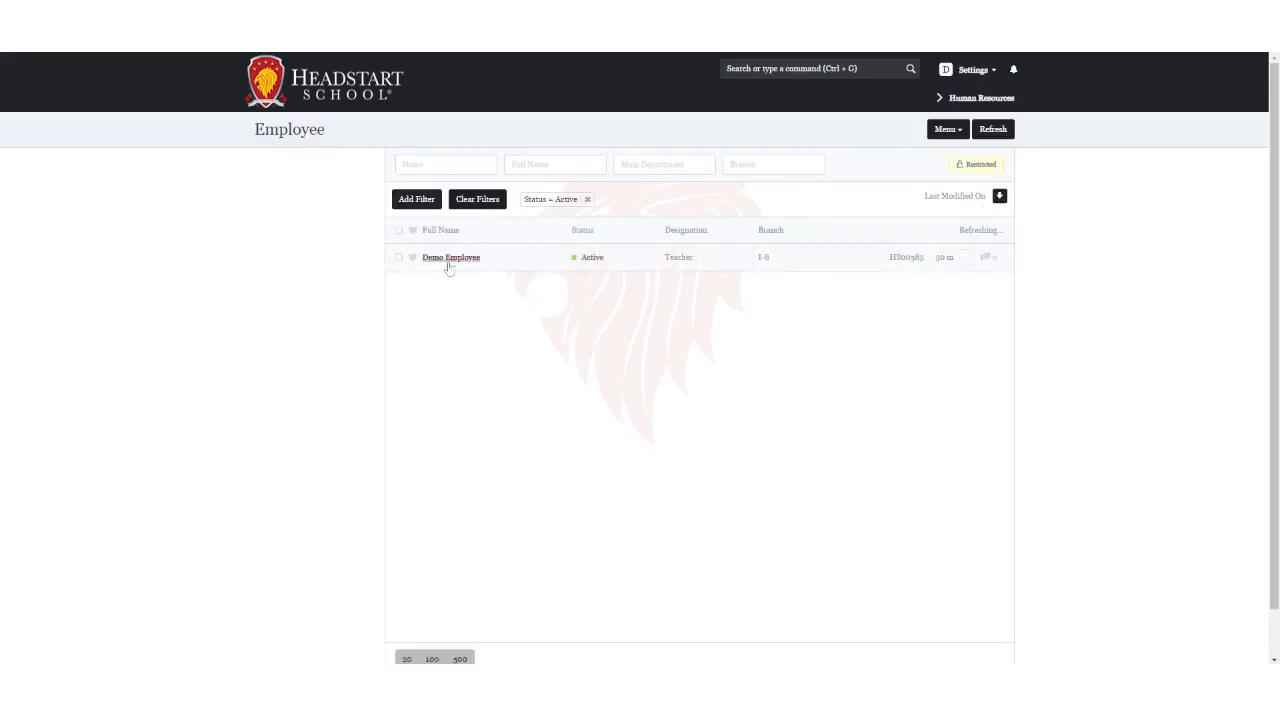
pyautogui.click(449, 262)
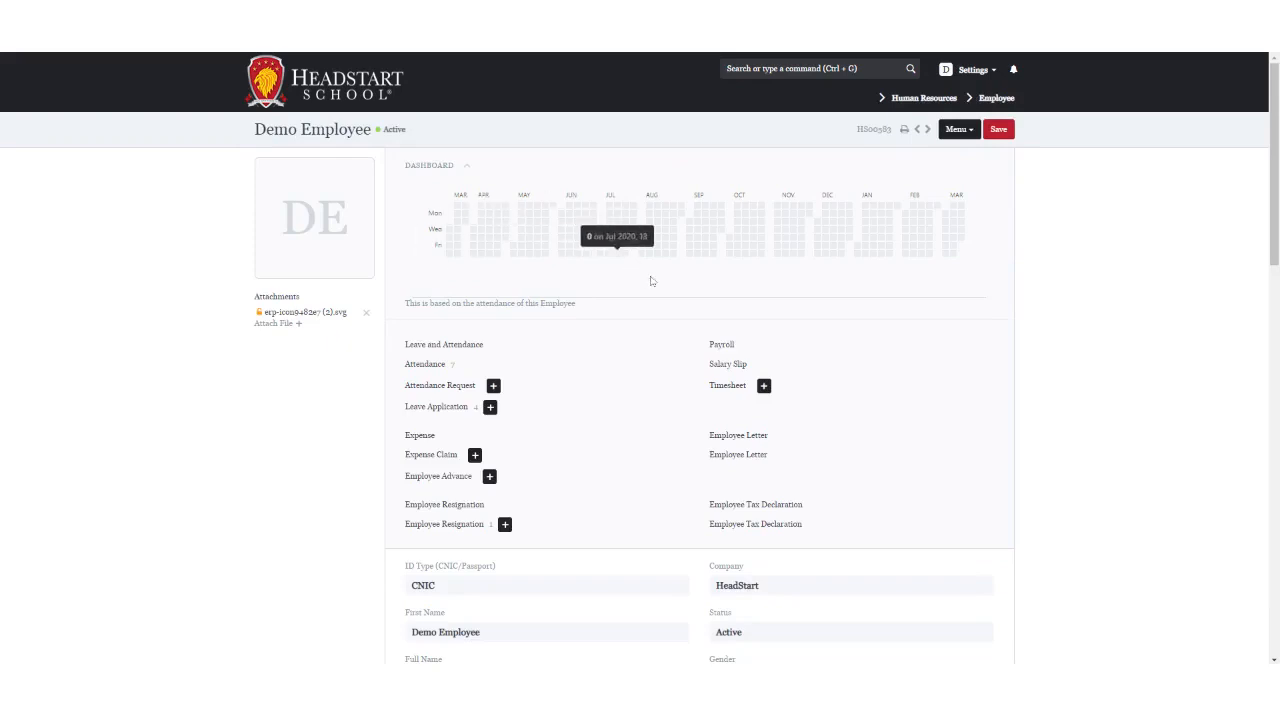
pyautogui.click(321, 232)
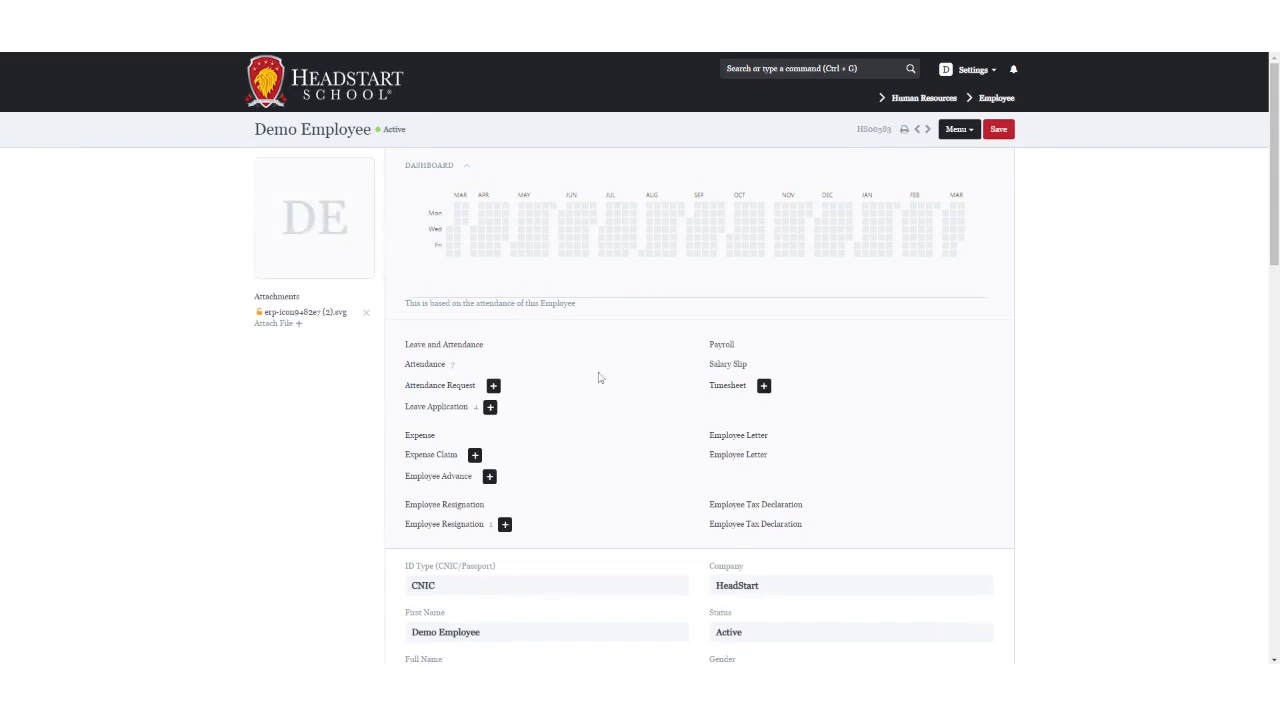
# Step: Expand the Emergency Contact section of the employee record to view its phone, name and relation fields
pyautogui.scroll(-3, 598, 377)
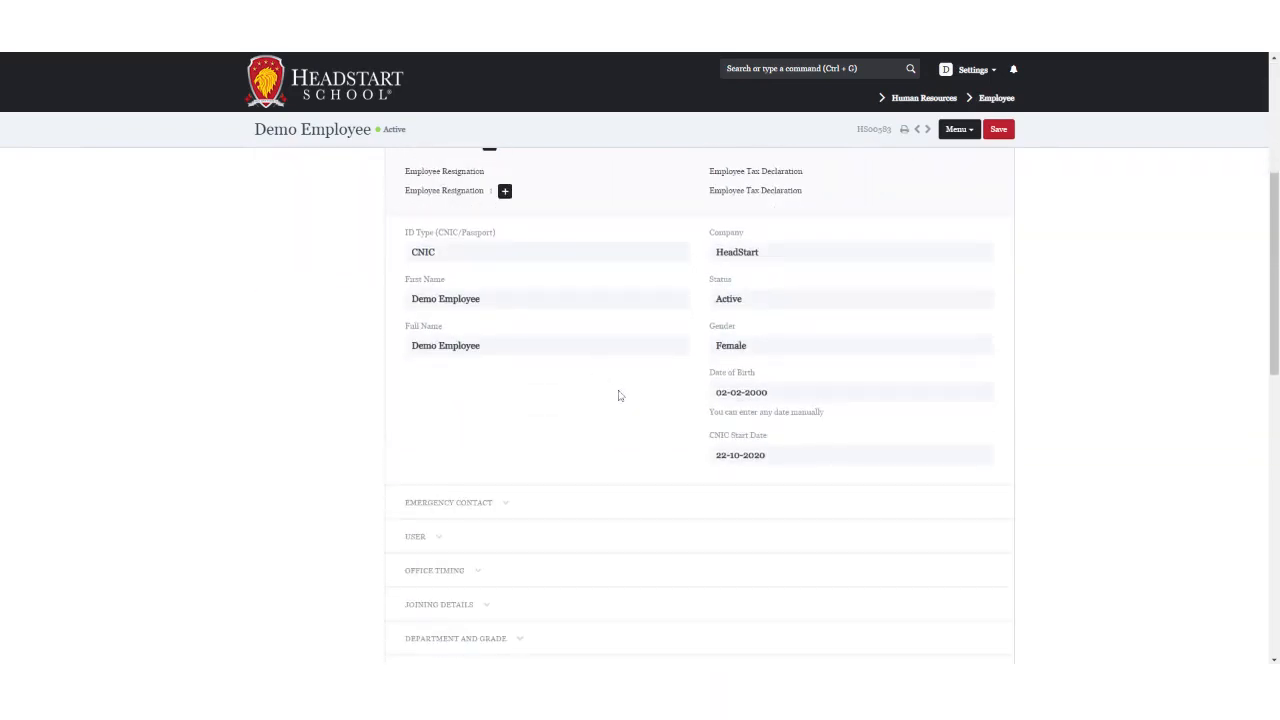
pyautogui.scroll(-2, 606, 405)
pyautogui.click(466, 283)
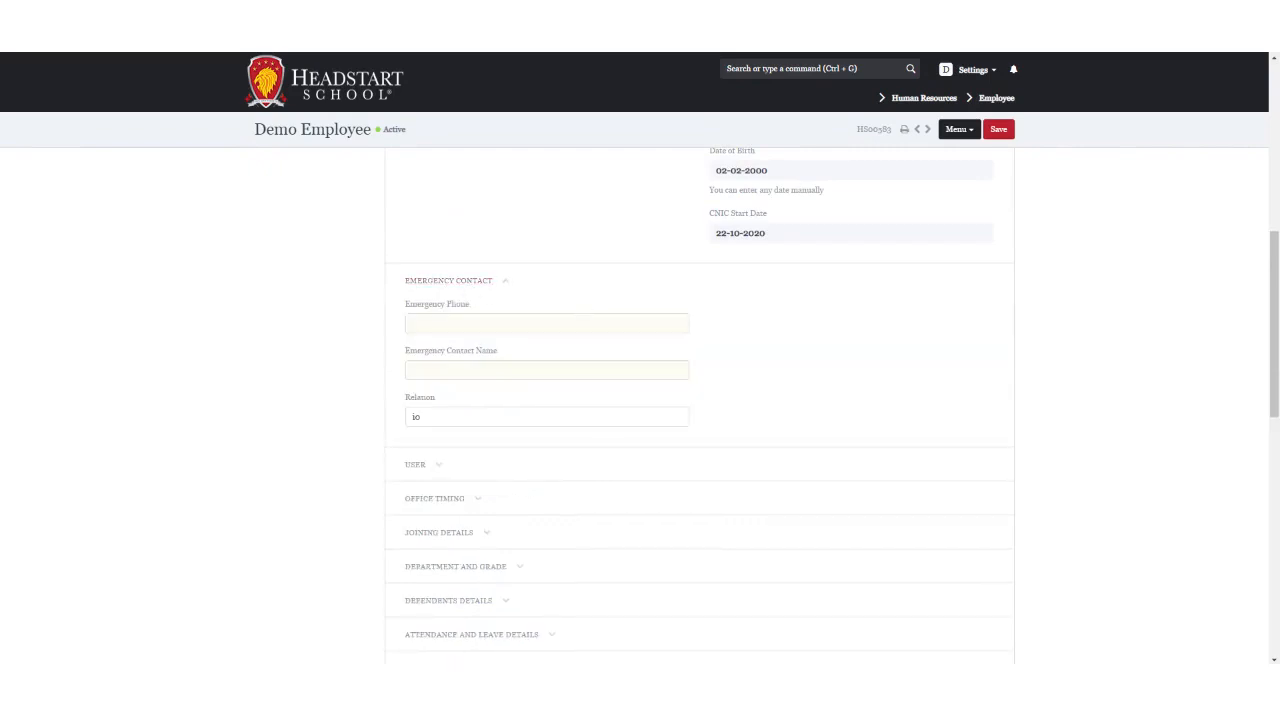
# Step: Expand the Educational Qualification section and inspect the full details of the first education entry, then close them
pyautogui.scroll(-4, 648, 350)
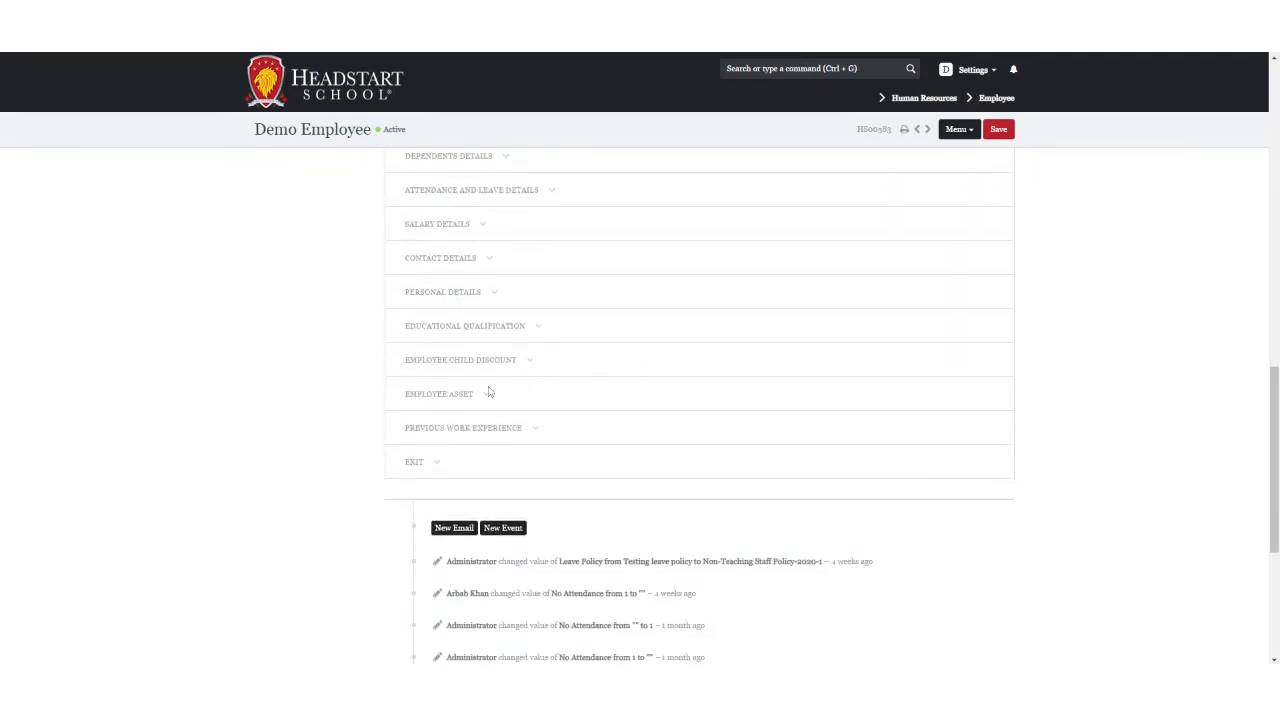
pyautogui.click(497, 332)
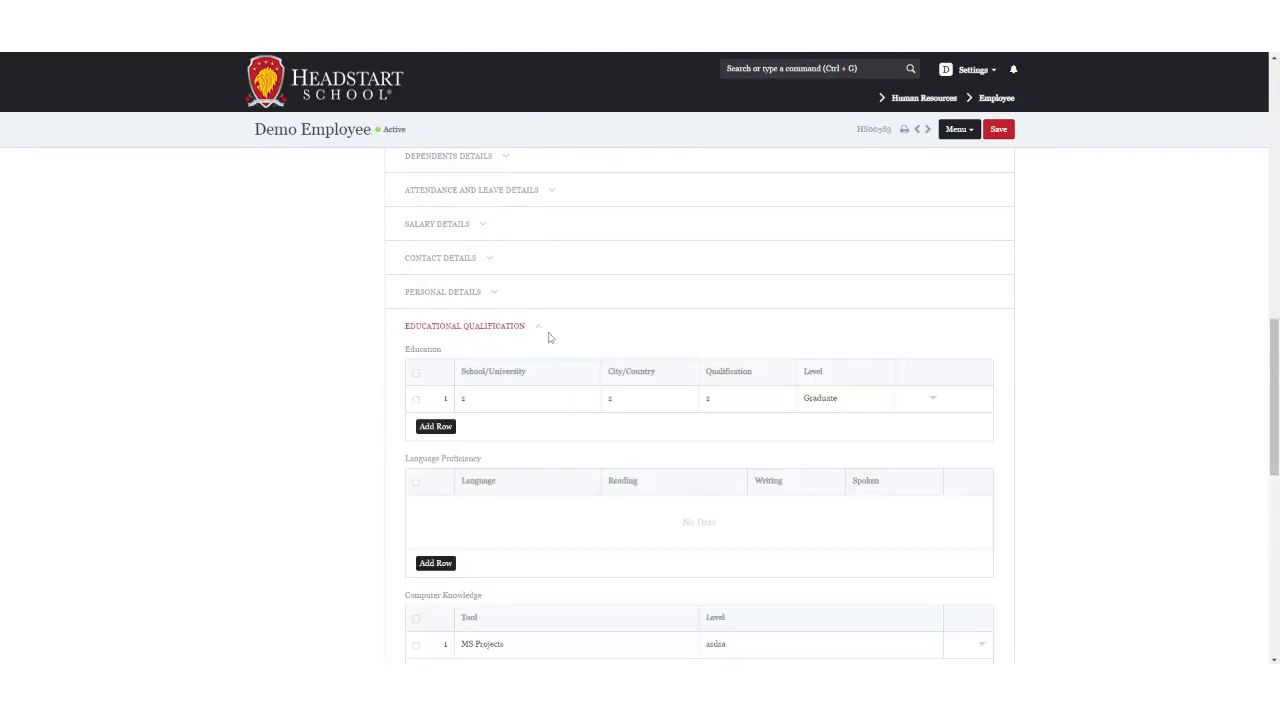
pyautogui.click(927, 392)
pyautogui.scroll(-3, 859, 352)
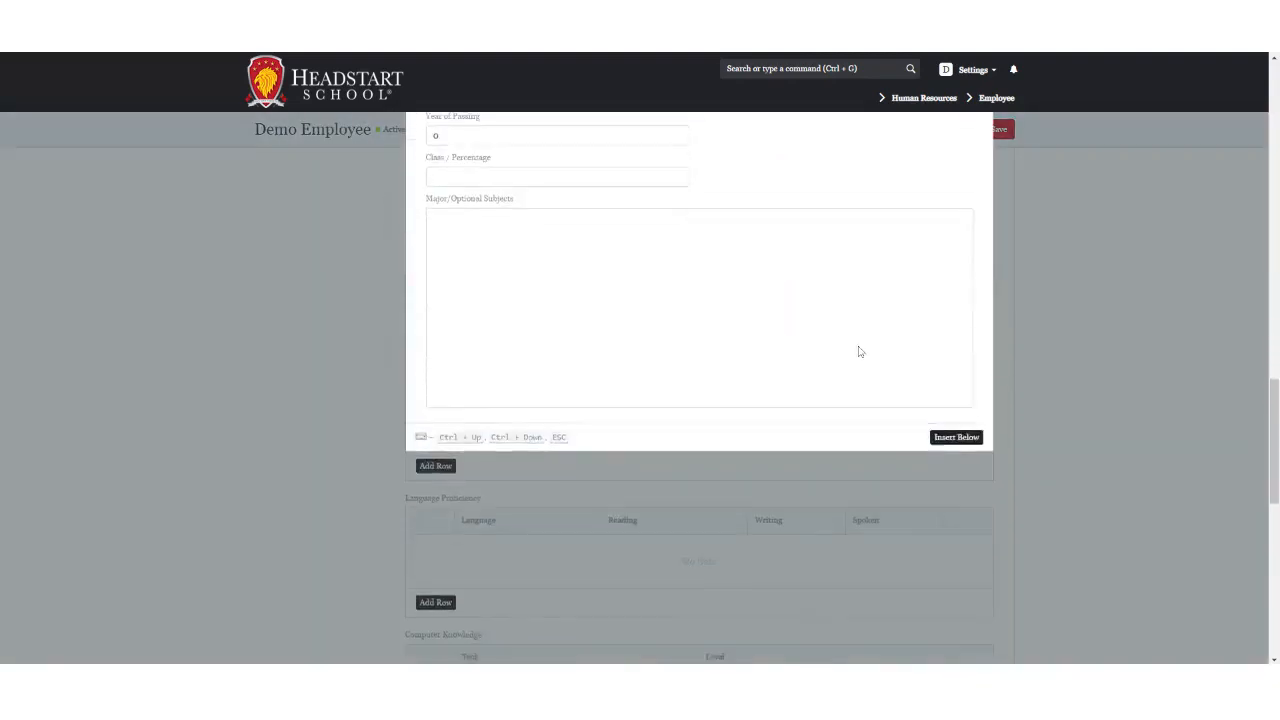
pyautogui.scroll(4, 859, 352)
pyautogui.click(971, 280)
# Step: Add an empty External Work History row under Previous Work Experience and save the employee record
pyautogui.scroll(-2, 487, 445)
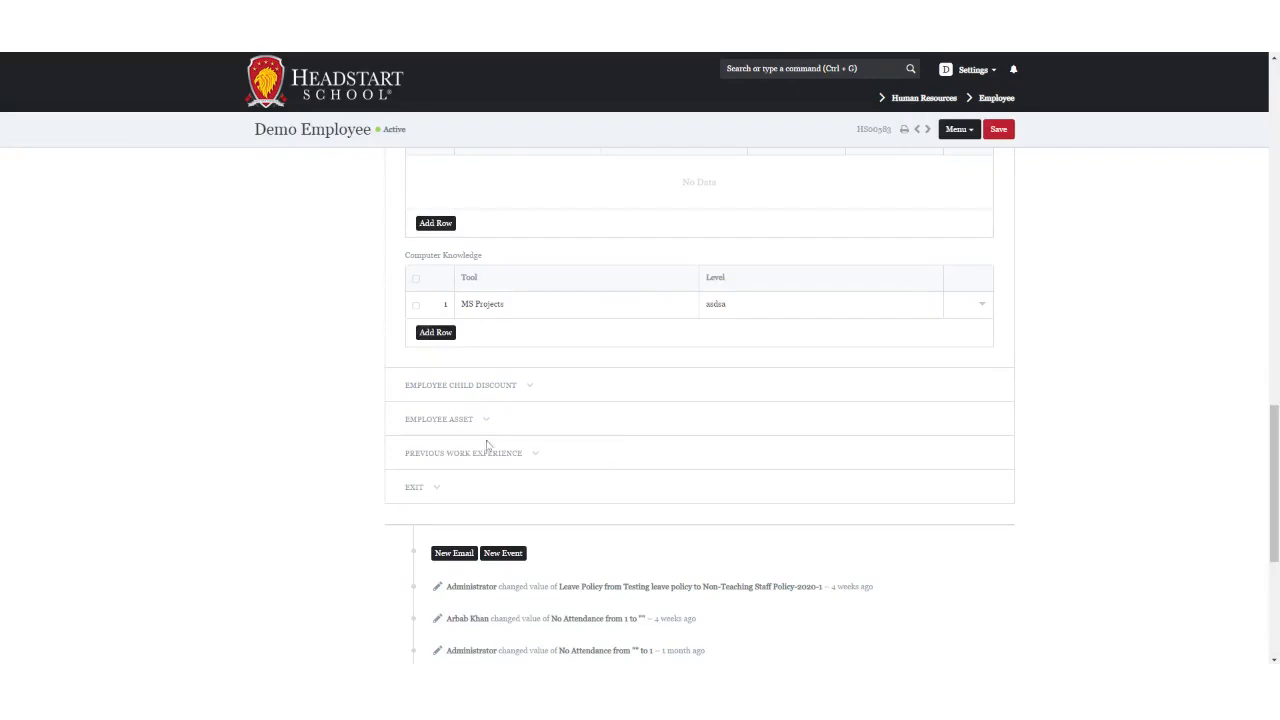
pyautogui.click(478, 455)
pyautogui.scroll(-2, 764, 474)
pyautogui.click(435, 365)
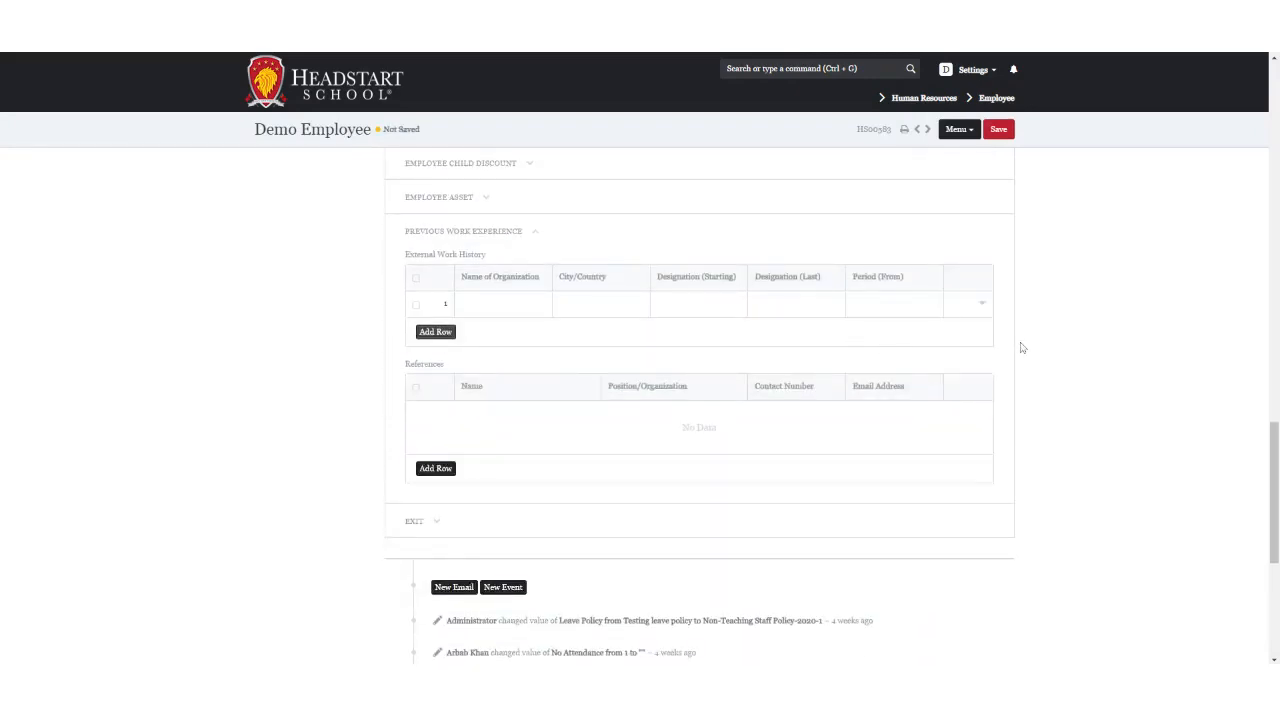
pyautogui.click(998, 129)
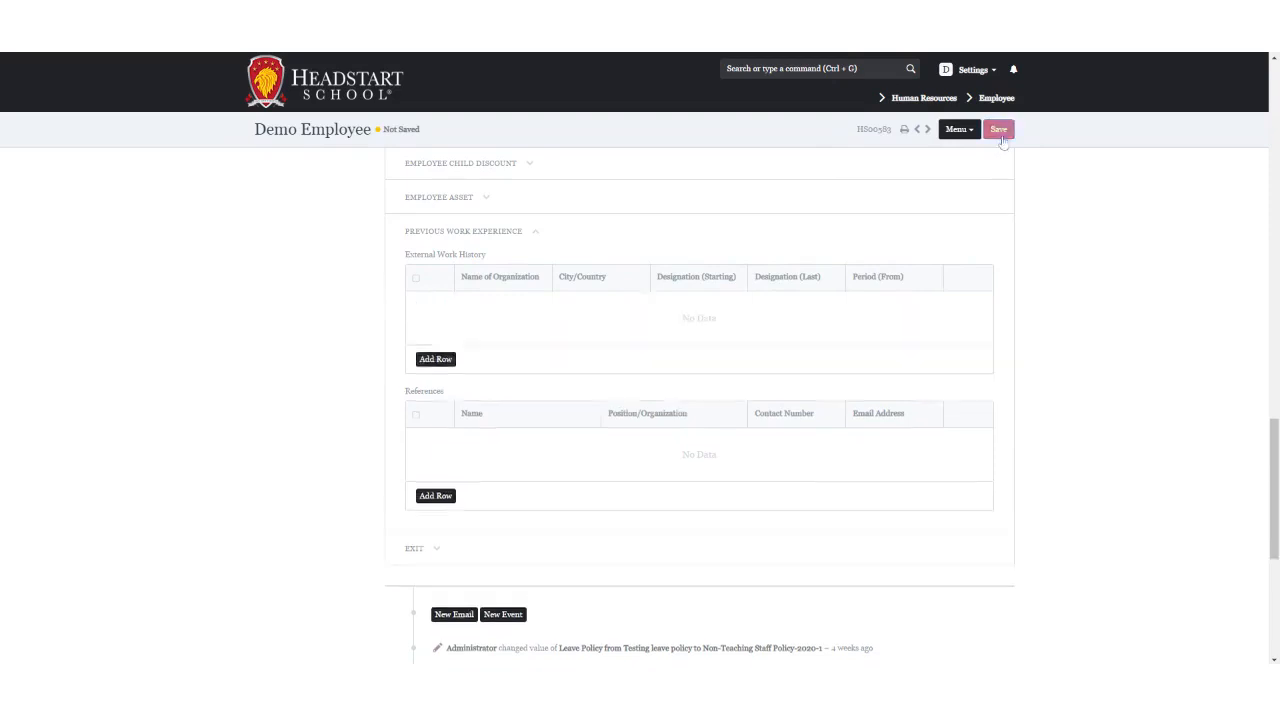
# Step: View the employee's Attendance list and return to the Human Resources overview
pyautogui.click(888, 102)
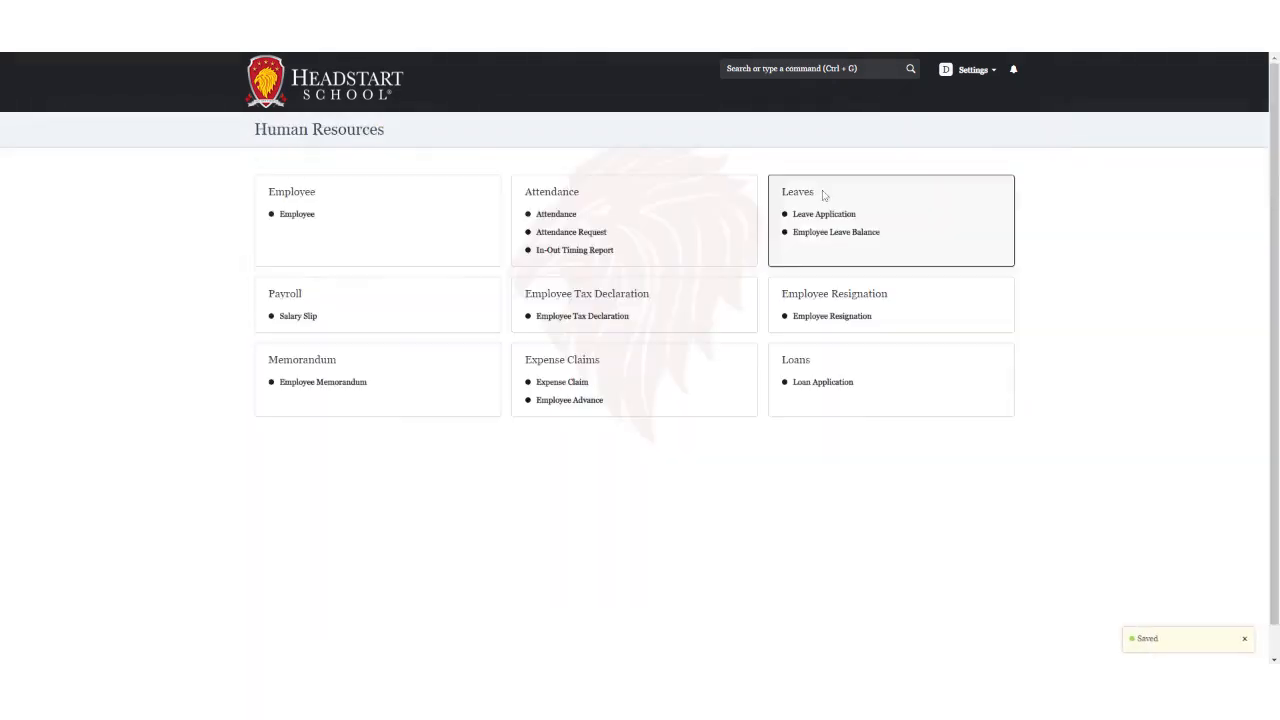
pyautogui.click(556, 214)
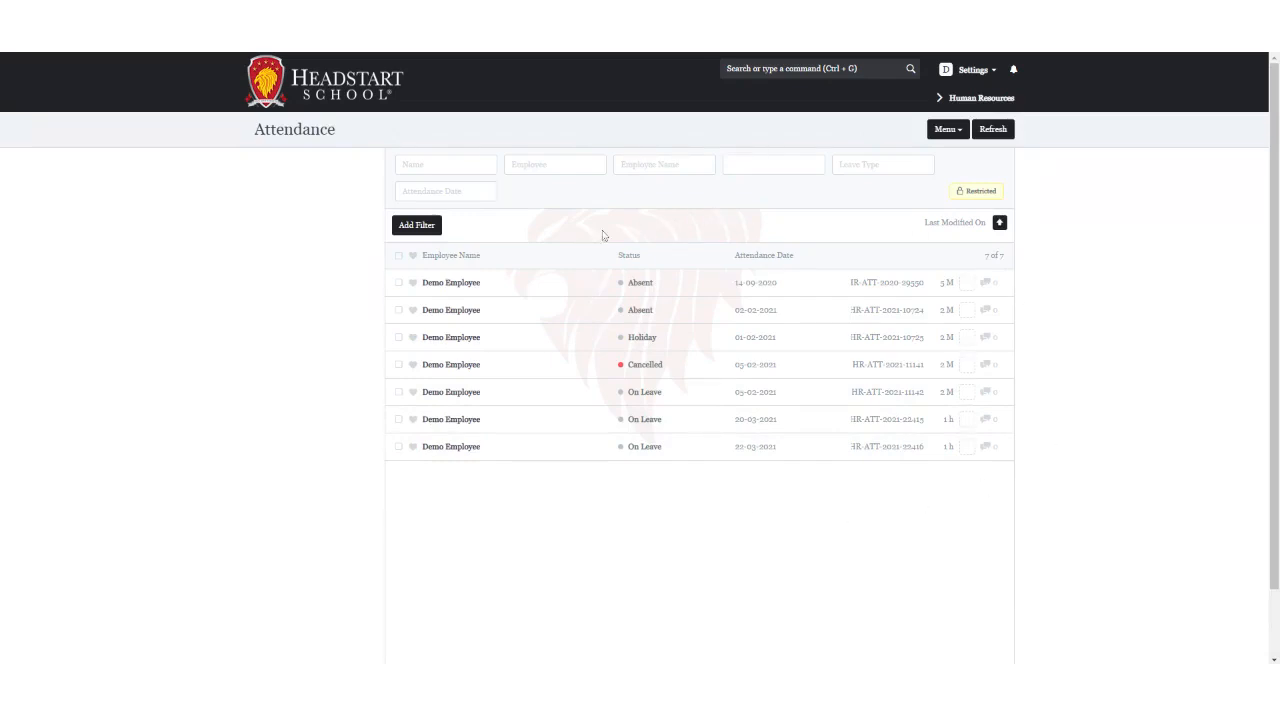
pyautogui.click(975, 98)
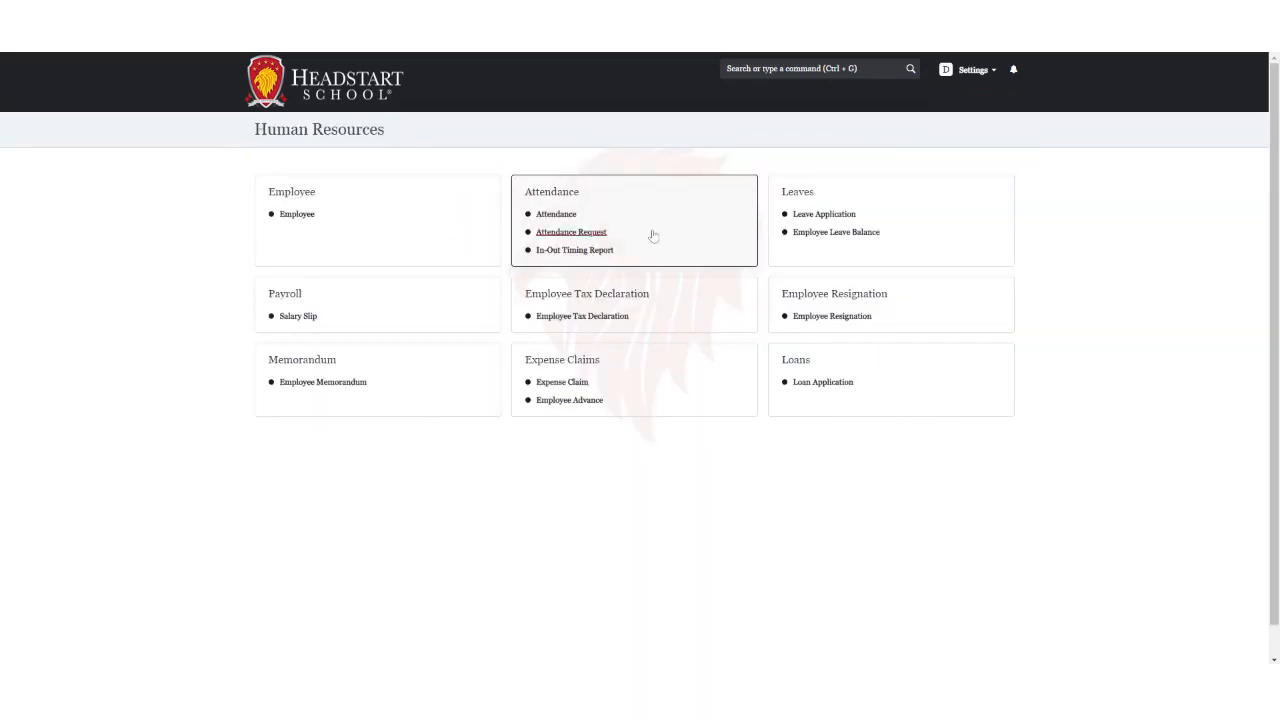
# Step: Filter the In-Out Timing Report from 01-03-2021 to 31-03-2021 for branch F-8/4
pyautogui.click(603, 251)
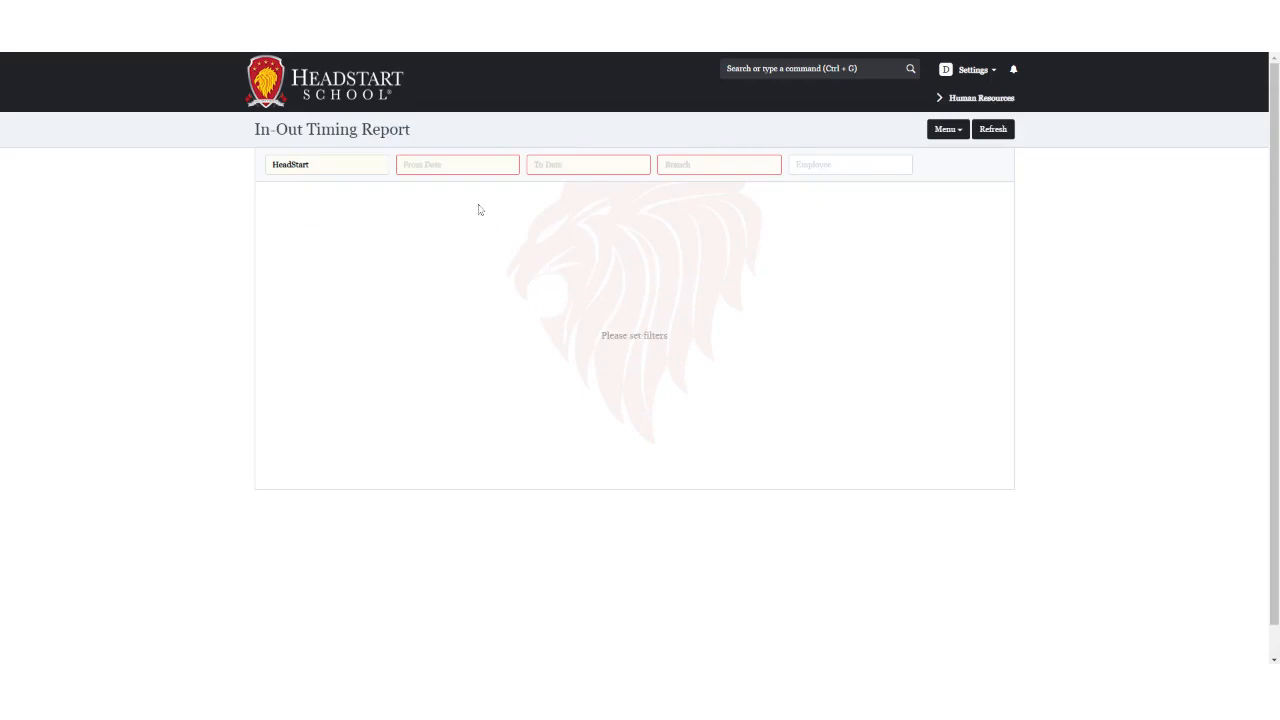
pyautogui.click(456, 165)
pyautogui.click(524, 286)
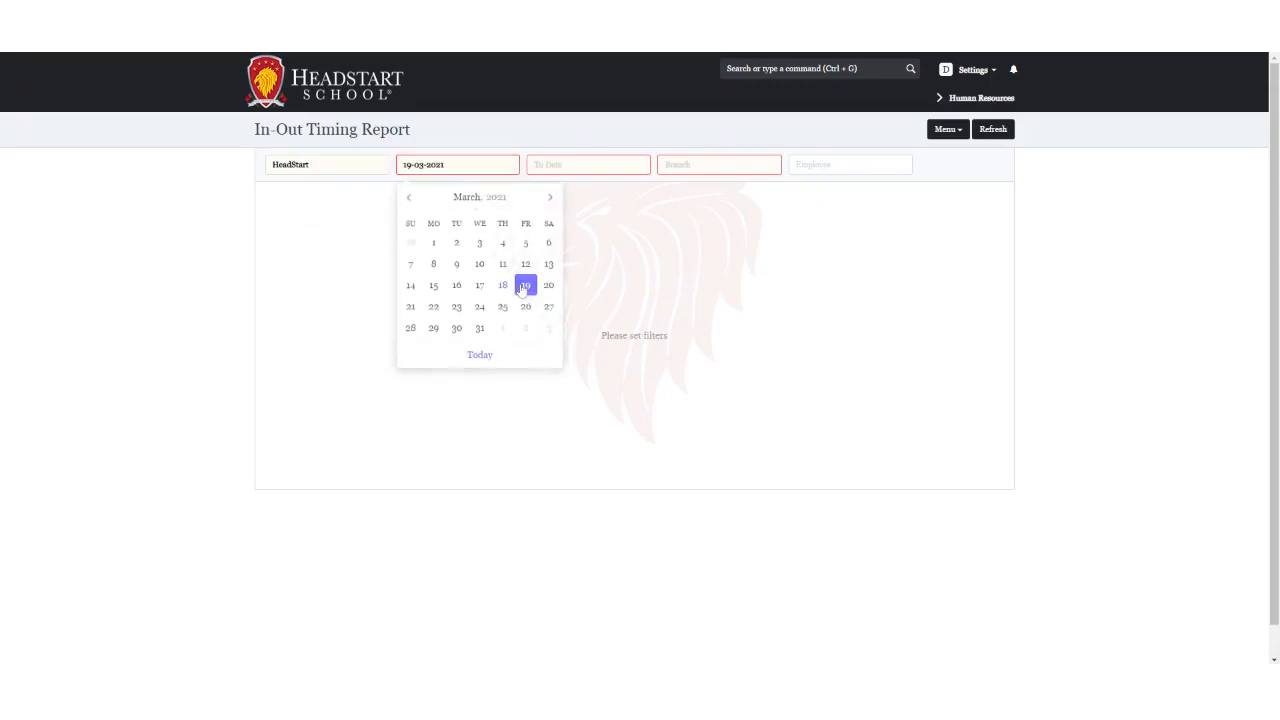
pyautogui.click(456, 164)
pyautogui.click(433, 243)
pyautogui.click(580, 165)
pyautogui.click(609, 328)
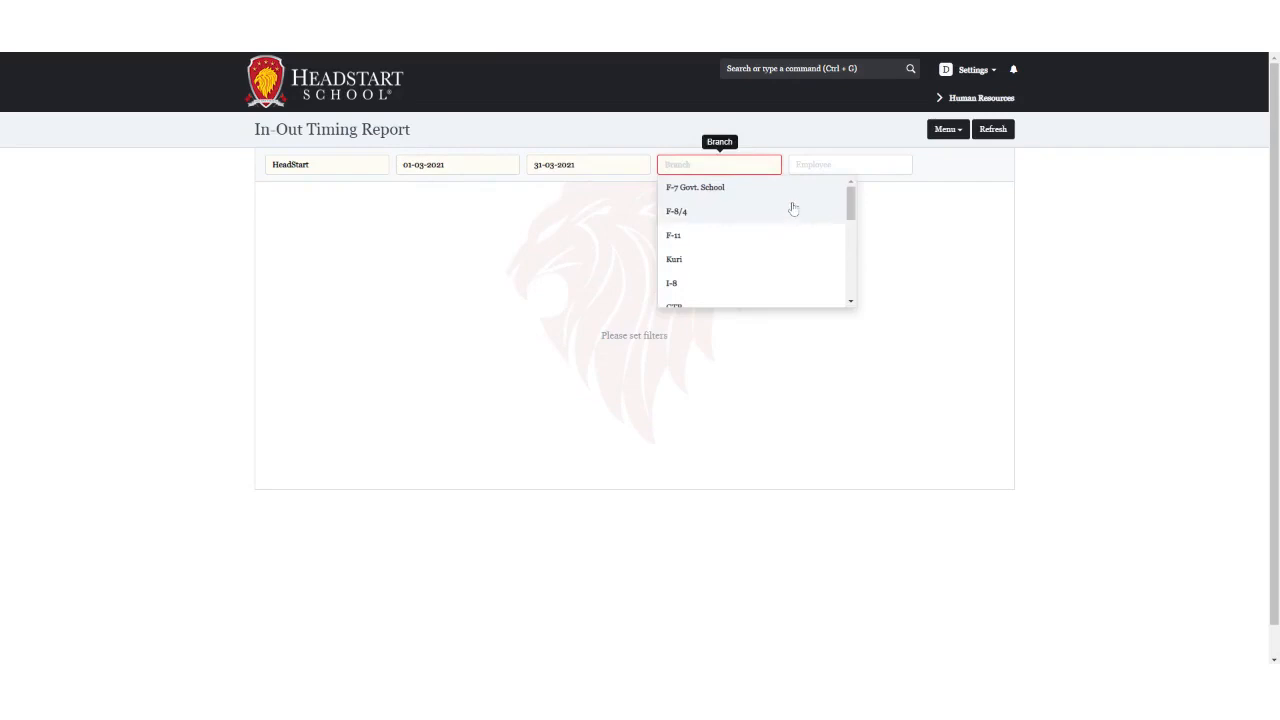
pyautogui.click(792, 208)
# Step: Create a new Attendance Request with the From Date 18-03-2021
pyautogui.click(975, 100)
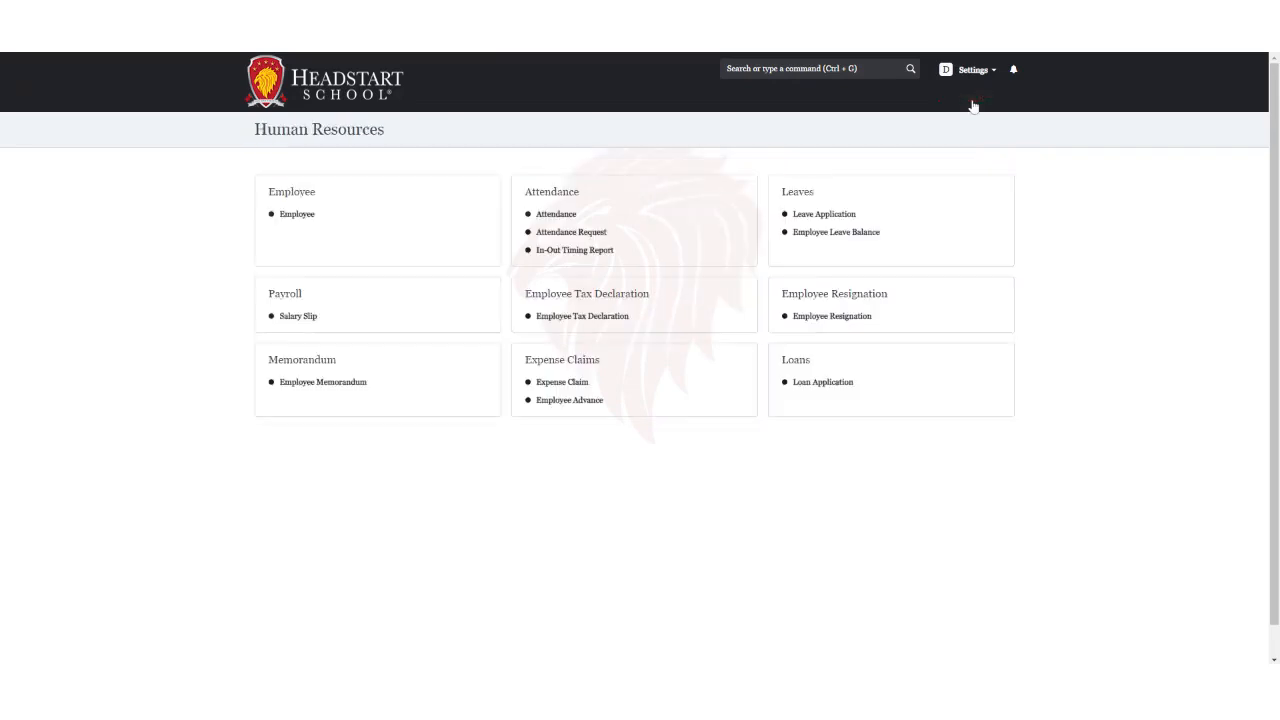
pyautogui.click(599, 240)
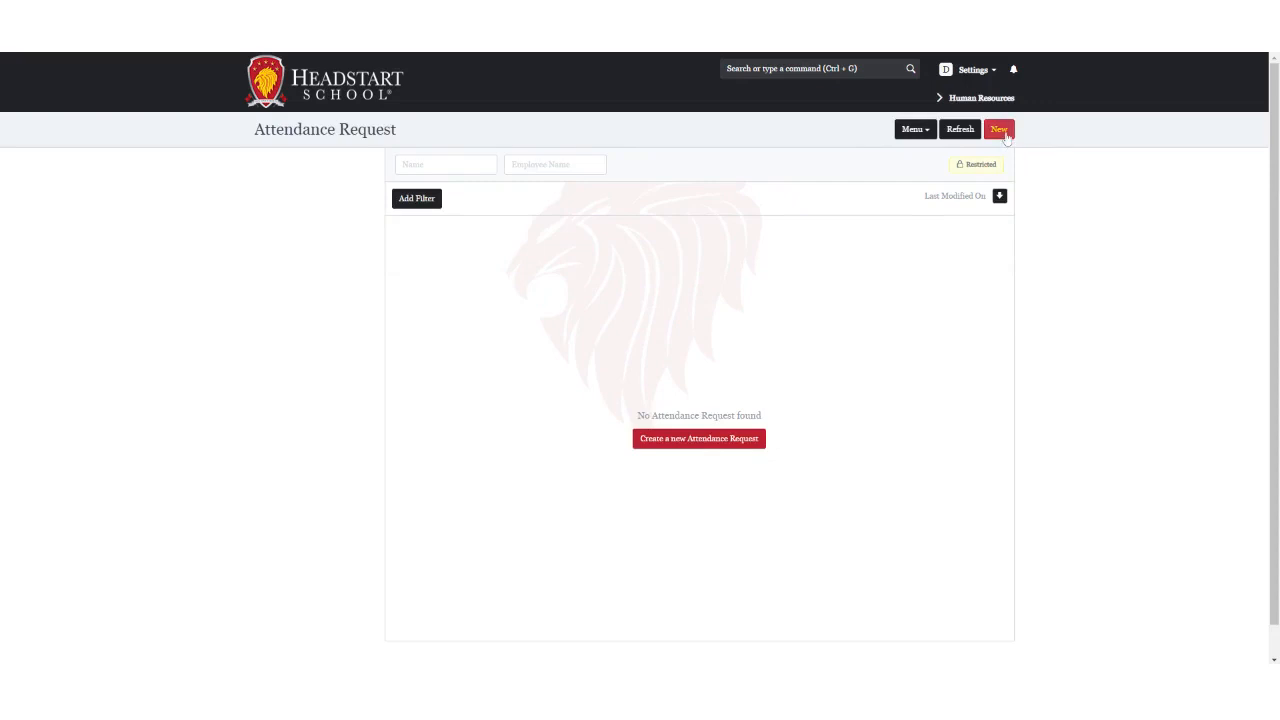
pyautogui.click(1000, 130)
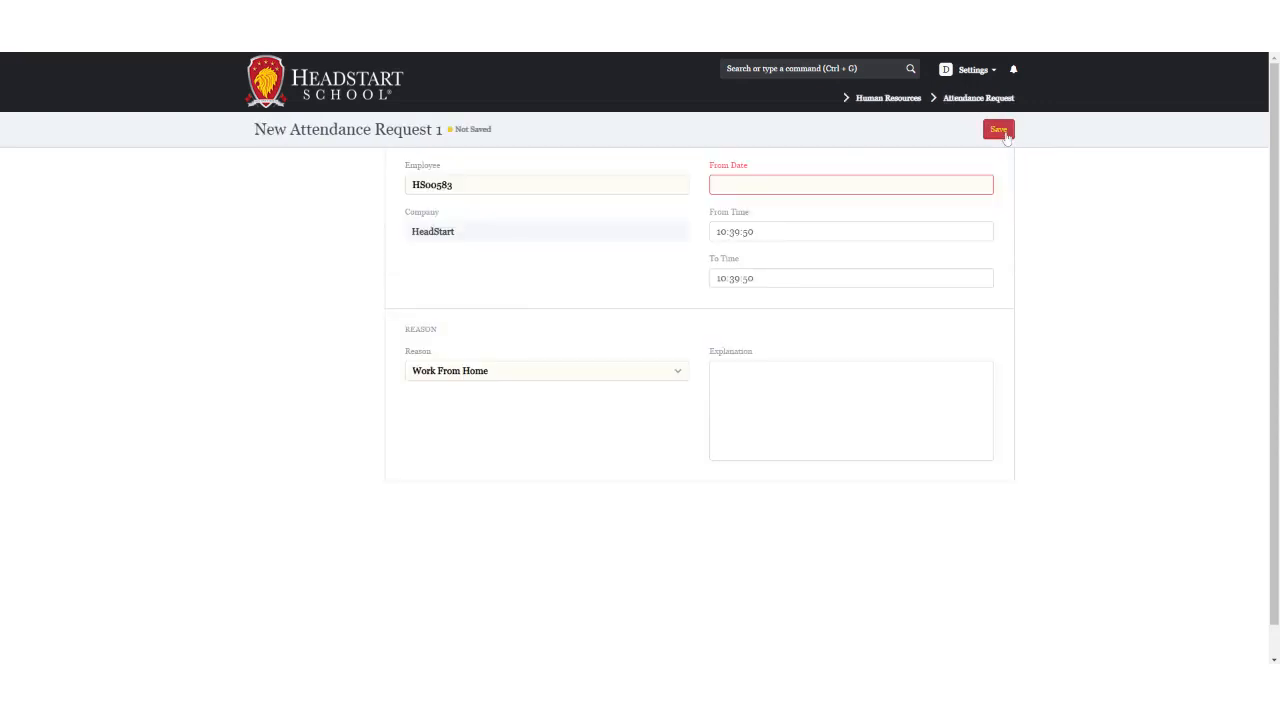
pyautogui.click(790, 184)
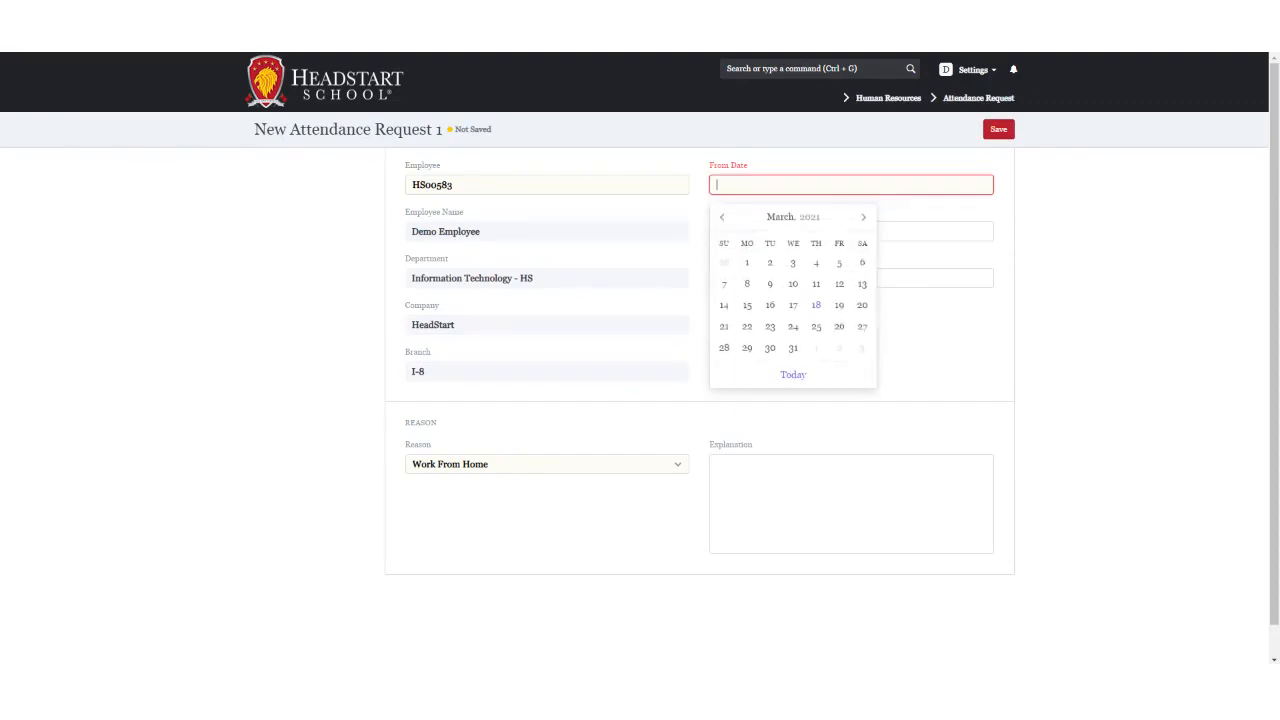
pyautogui.click(818, 305)
# Step: Set the attendance request's From Time to 09:00:0 and adjust its To Time
pyautogui.click(775, 232)
pyautogui.moveTo(812, 258); pyautogui.dragTo(772, 270)
pyautogui.moveTo(849, 283); pyautogui.dragTo(777, 317)
pyautogui.click(768, 325)
pyautogui.moveTo(857, 328); pyautogui.dragTo(750, 331)
pyautogui.click(723, 406)
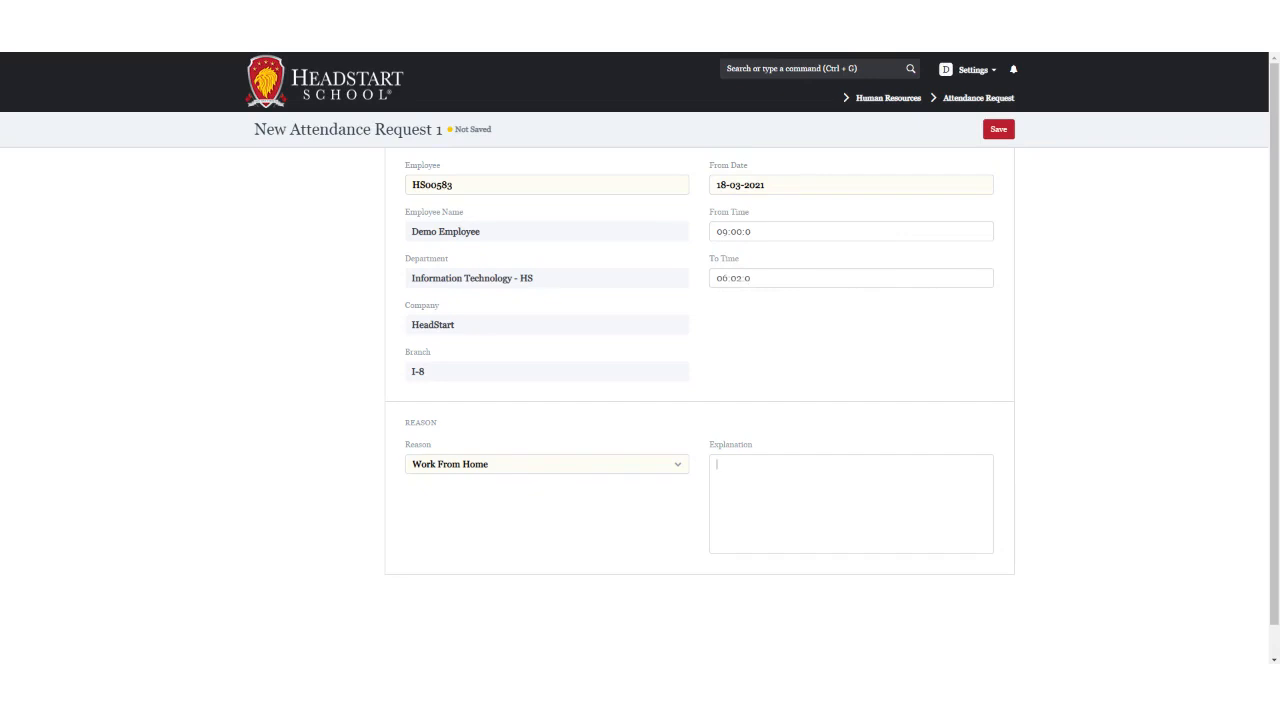
# Step: Enter "health issue" as the explanation and save the attendance request
pyautogui.write('health issue')
pyautogui.click(748, 488)
pyautogui.click(1001, 131)
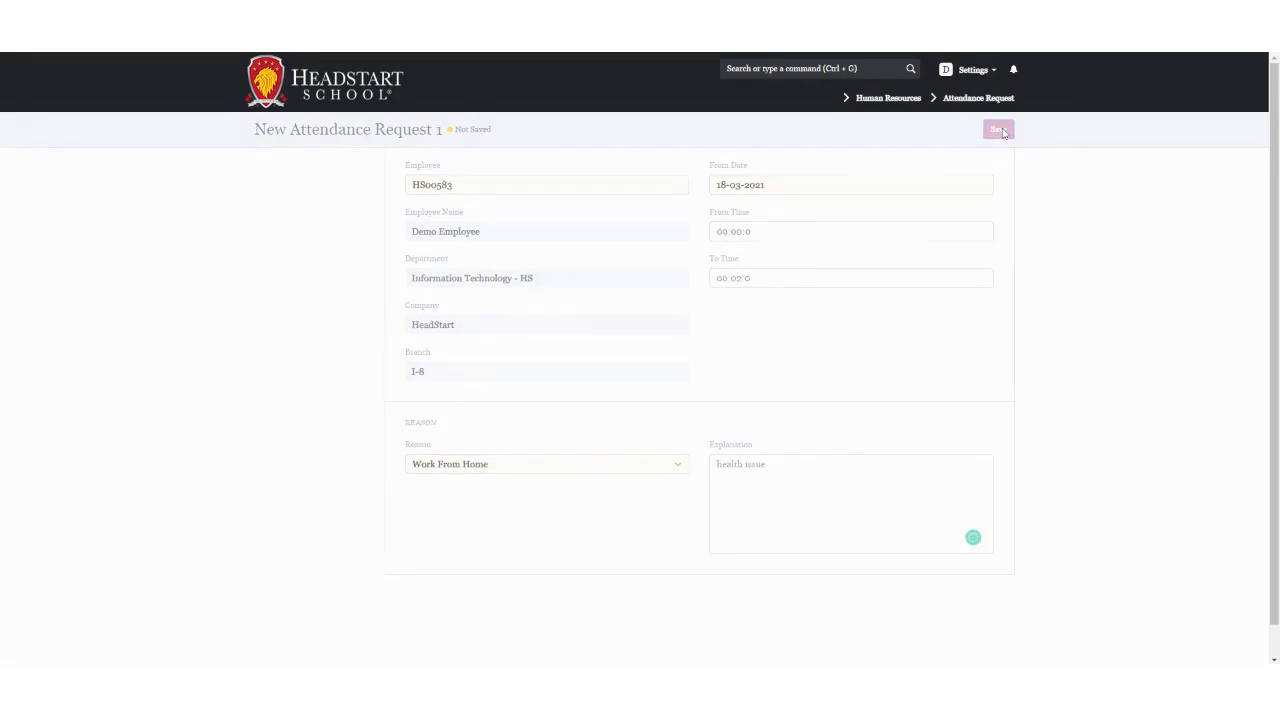
# Step: Create a new Leave Application from the Human Resources overview and set its leave type to Sick Leave
pyautogui.click(887, 99)
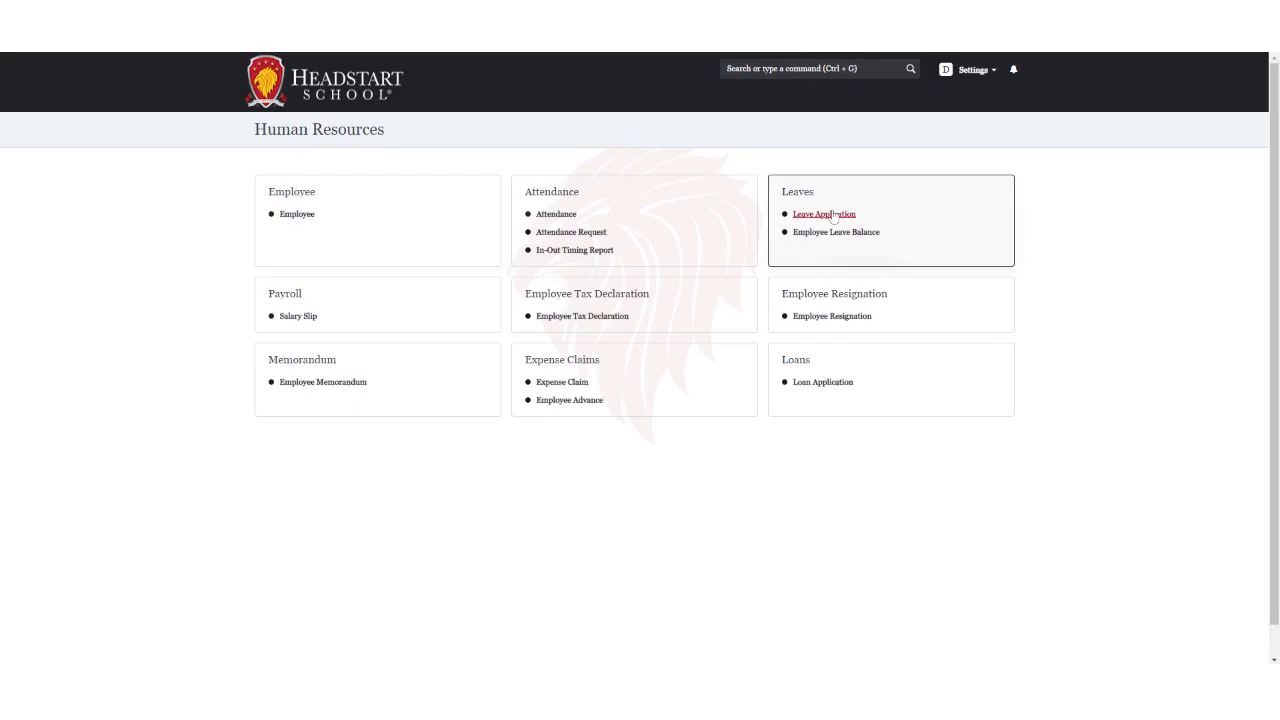
pyautogui.click(833, 217)
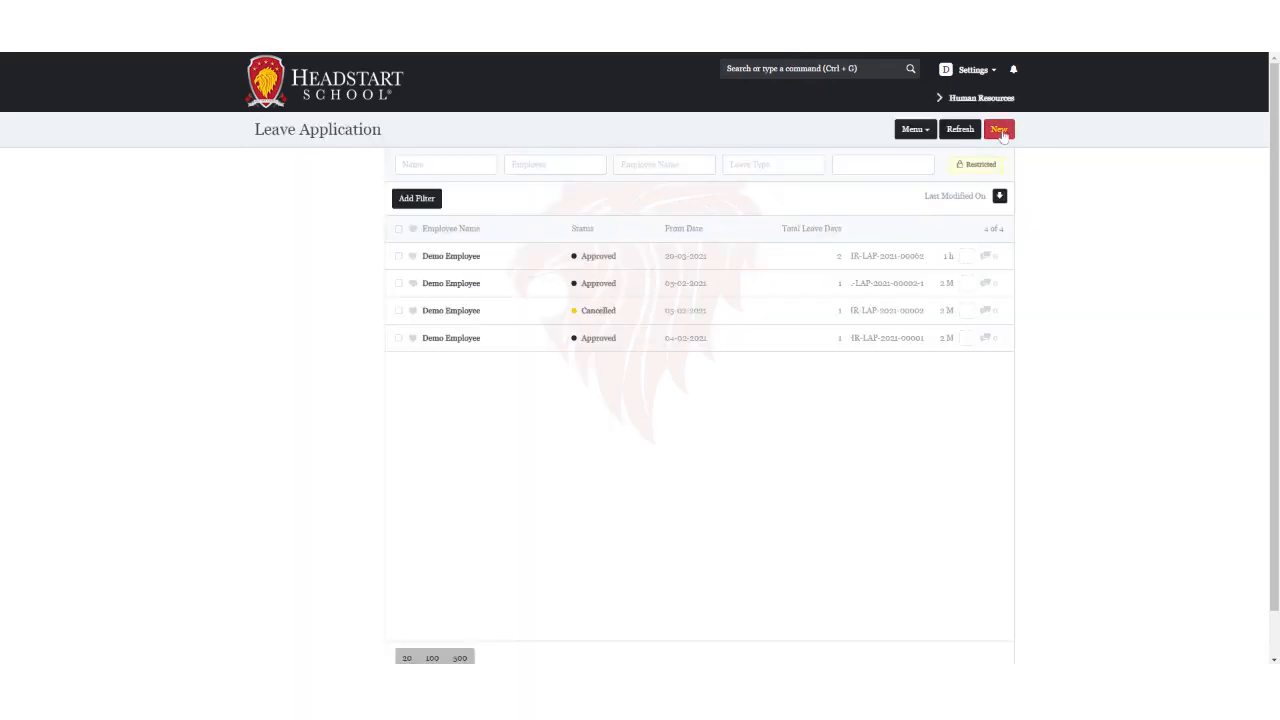
pyautogui.click(997, 131)
pyautogui.click(850, 185)
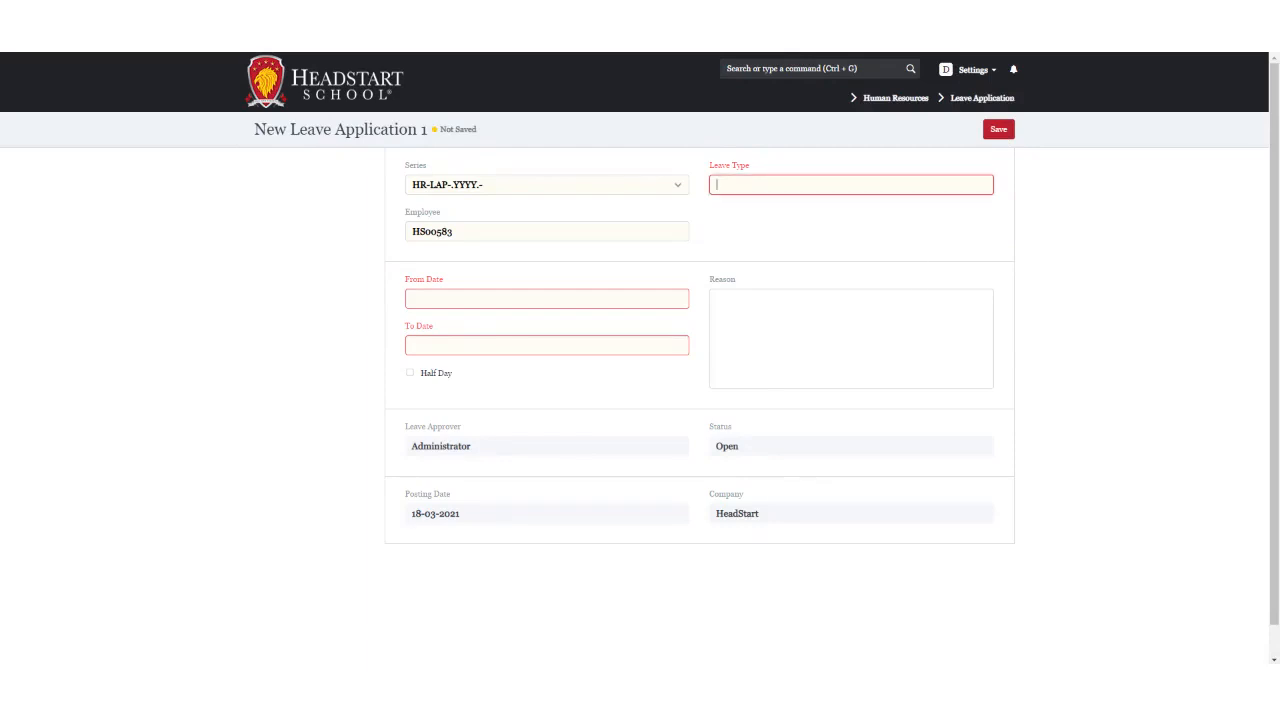
pyautogui.click(820, 369)
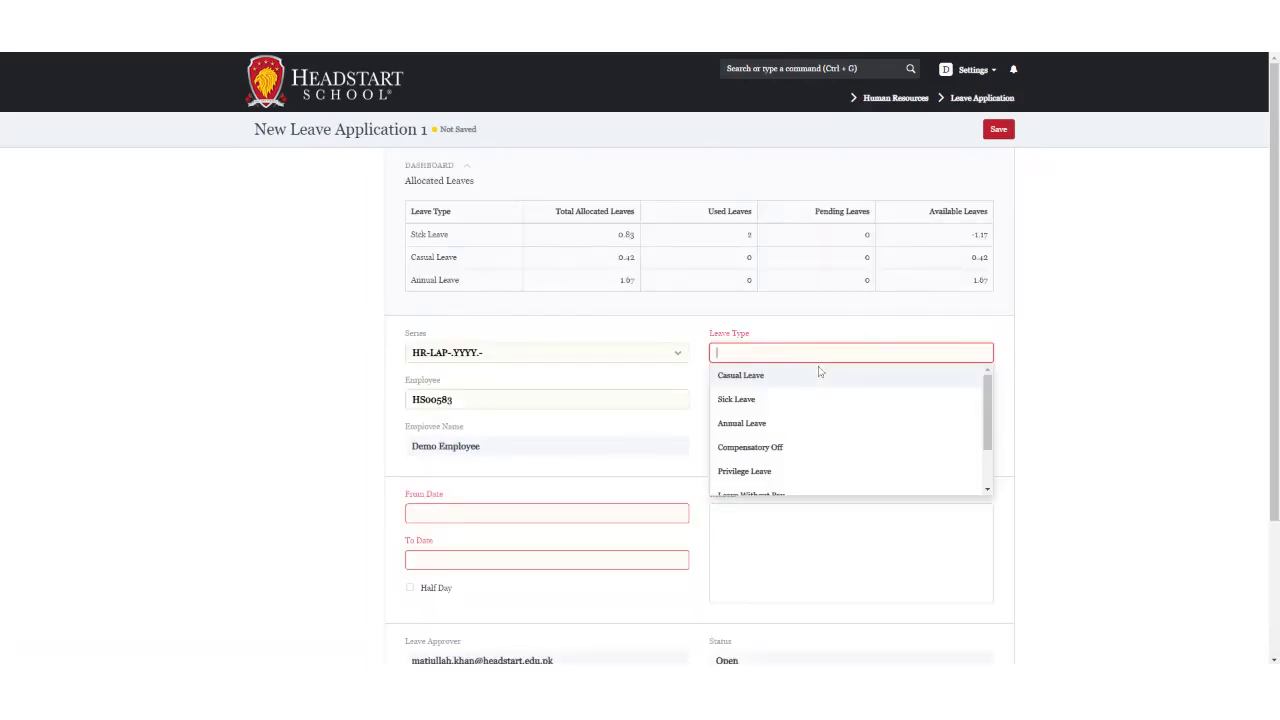
pyautogui.click(797, 397)
# Step: Set the leave period from 20-03-2021 to 22-03-2021 and give "health issue" as the reason
pyautogui.scroll(-1, 799, 404)
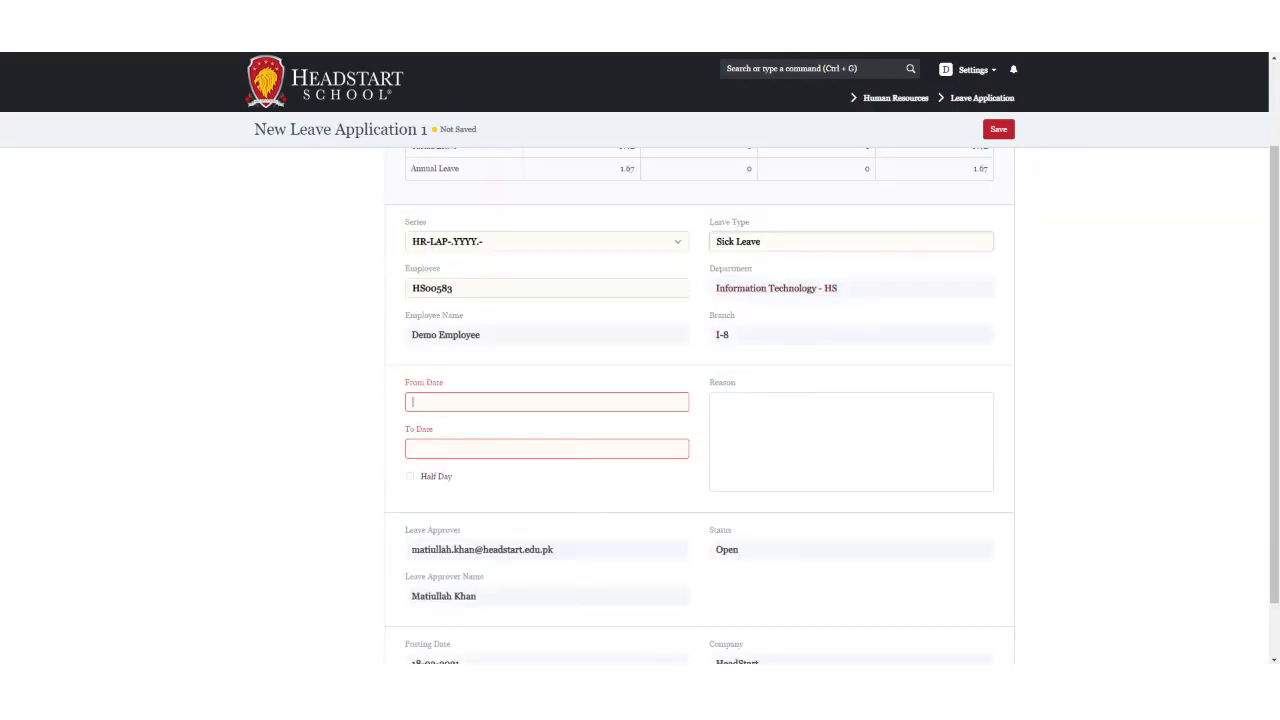
pyautogui.click(520, 402)
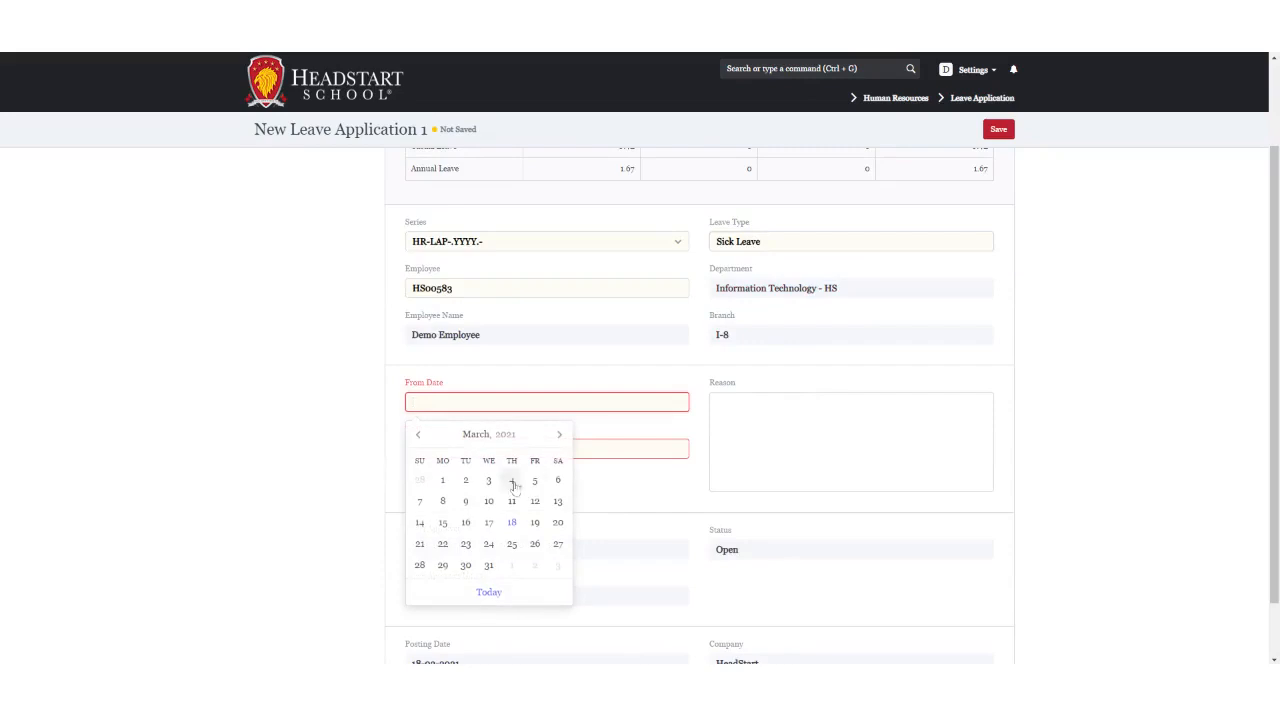
pyautogui.click(557, 523)
pyautogui.click(510, 449)
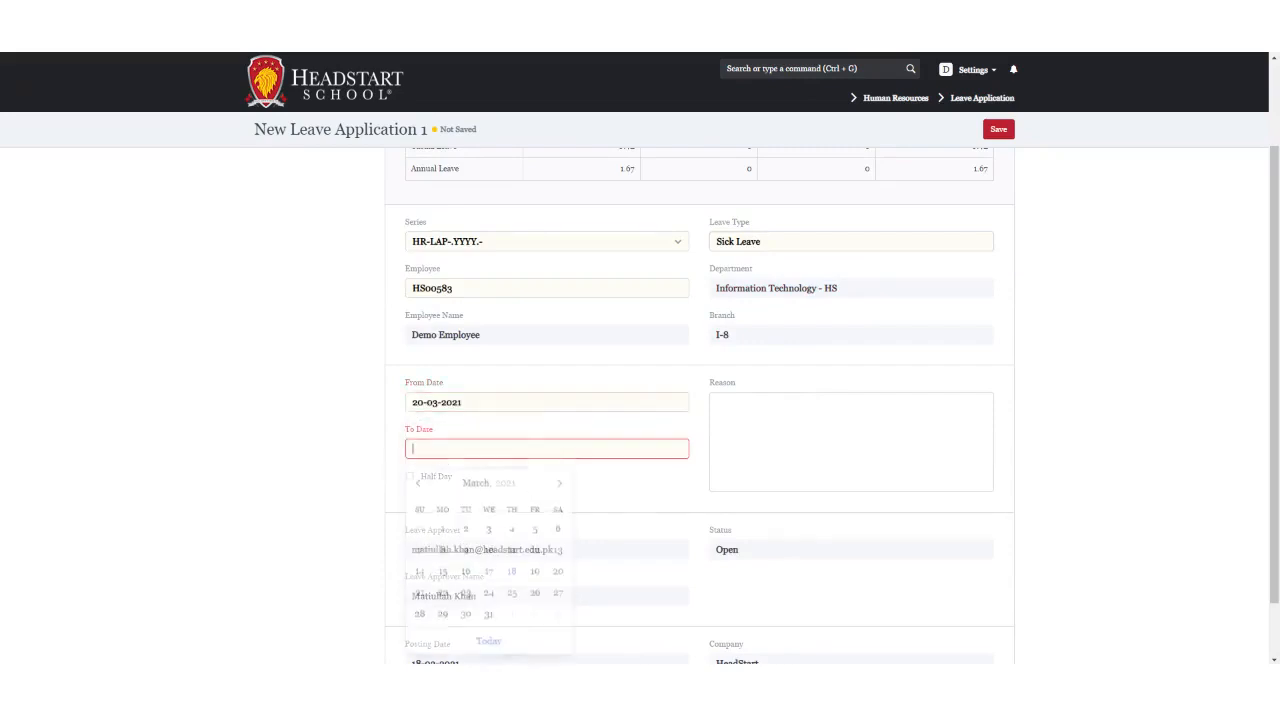
pyautogui.click(442, 591)
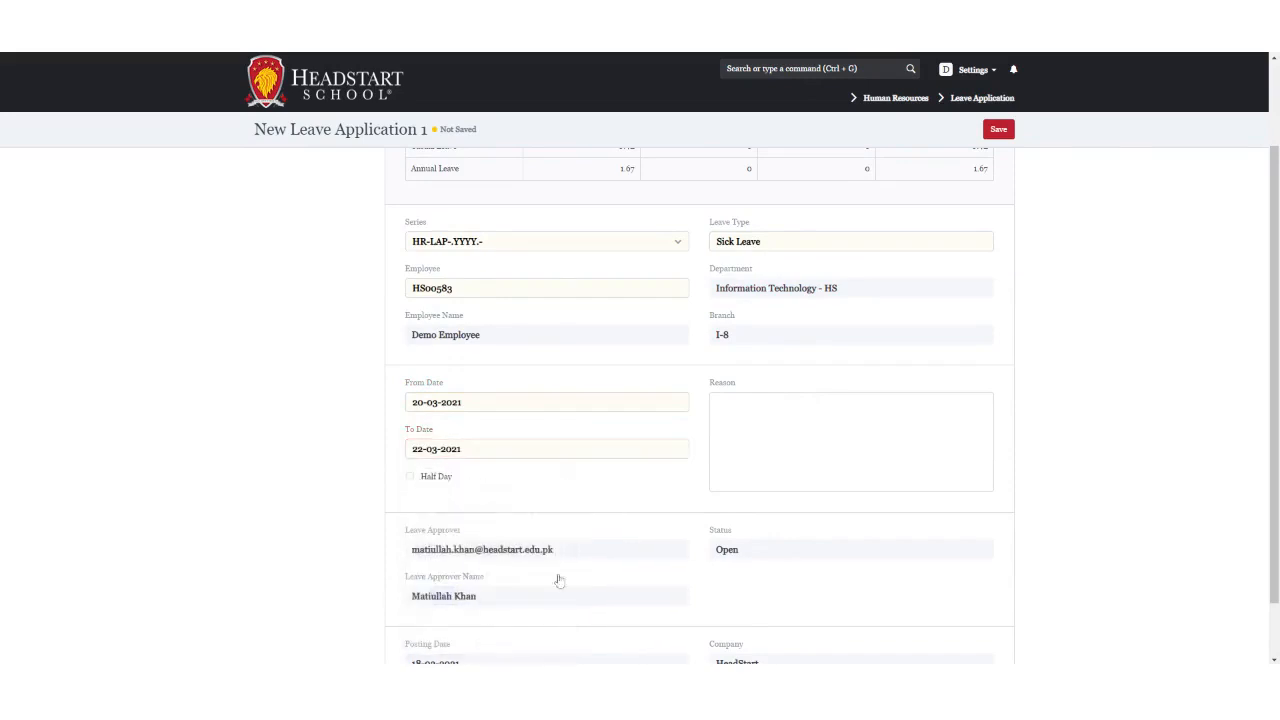
pyautogui.click(850, 440)
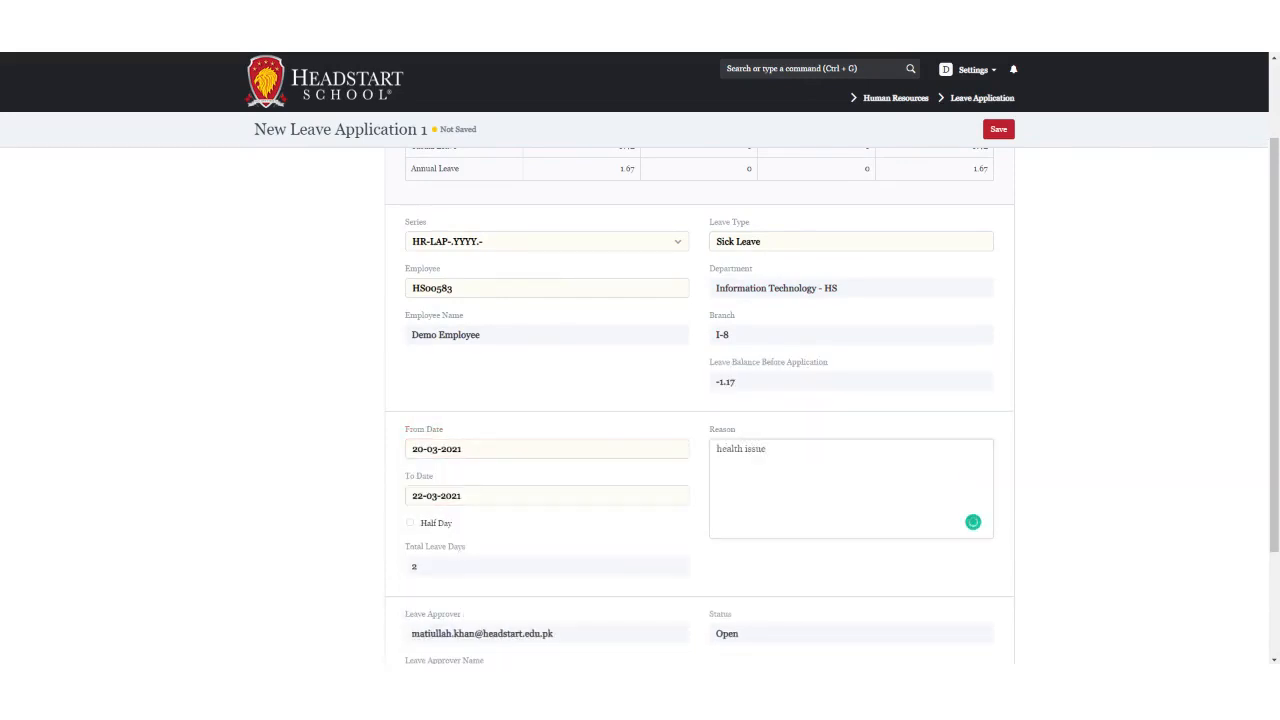
pyautogui.scroll(-3, 829, 420)
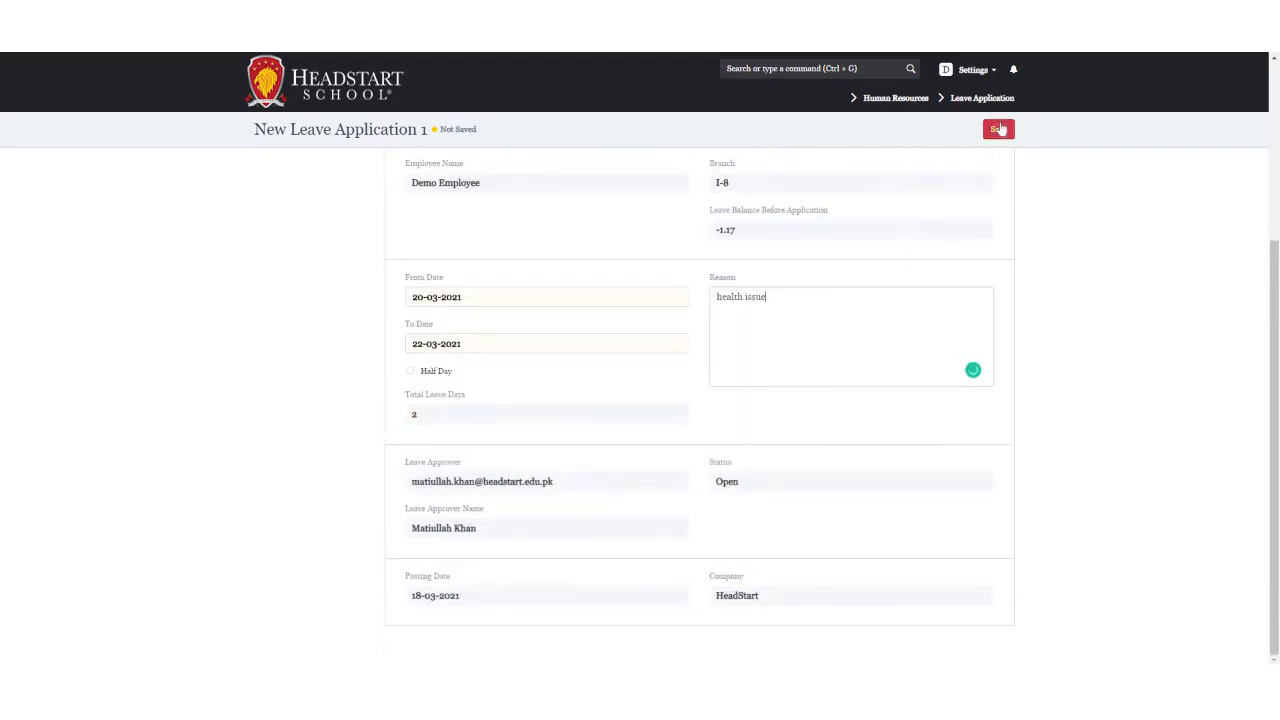
# Step: Open the Employee Leave Balance report from Human Resources and examine the casual and sick leave columns
pyautogui.click(895, 98)
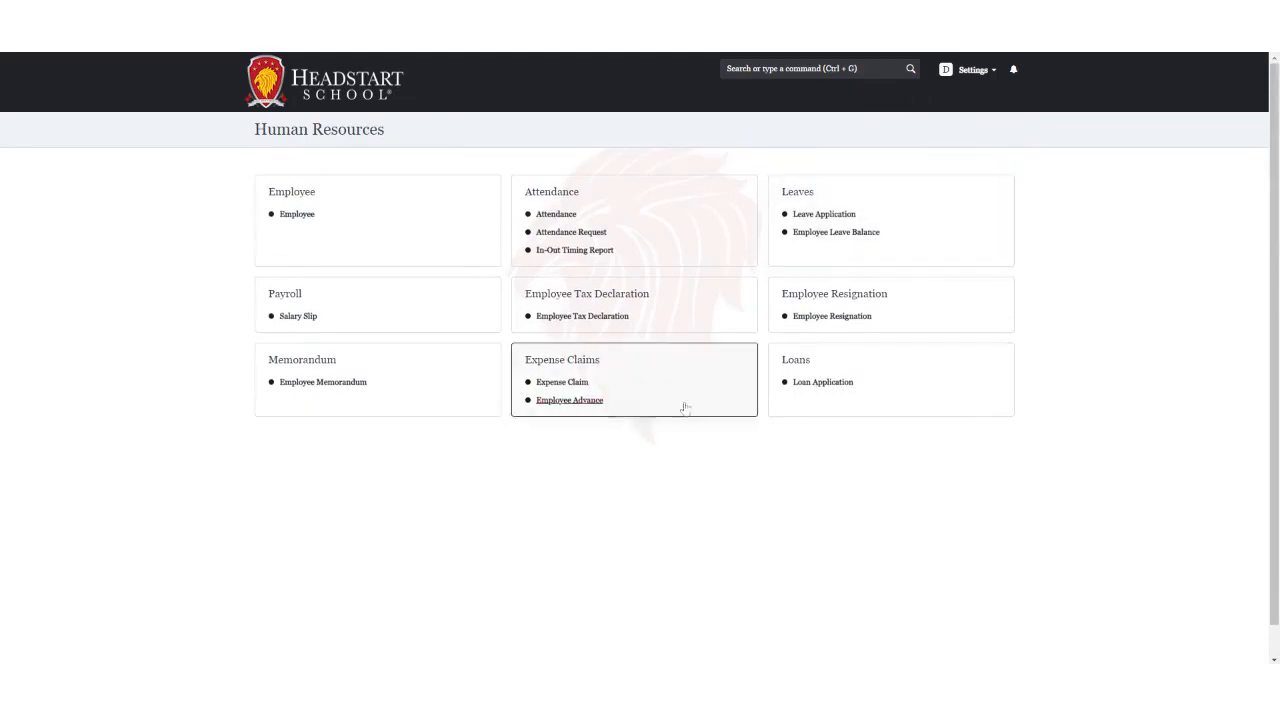
pyautogui.click(838, 234)
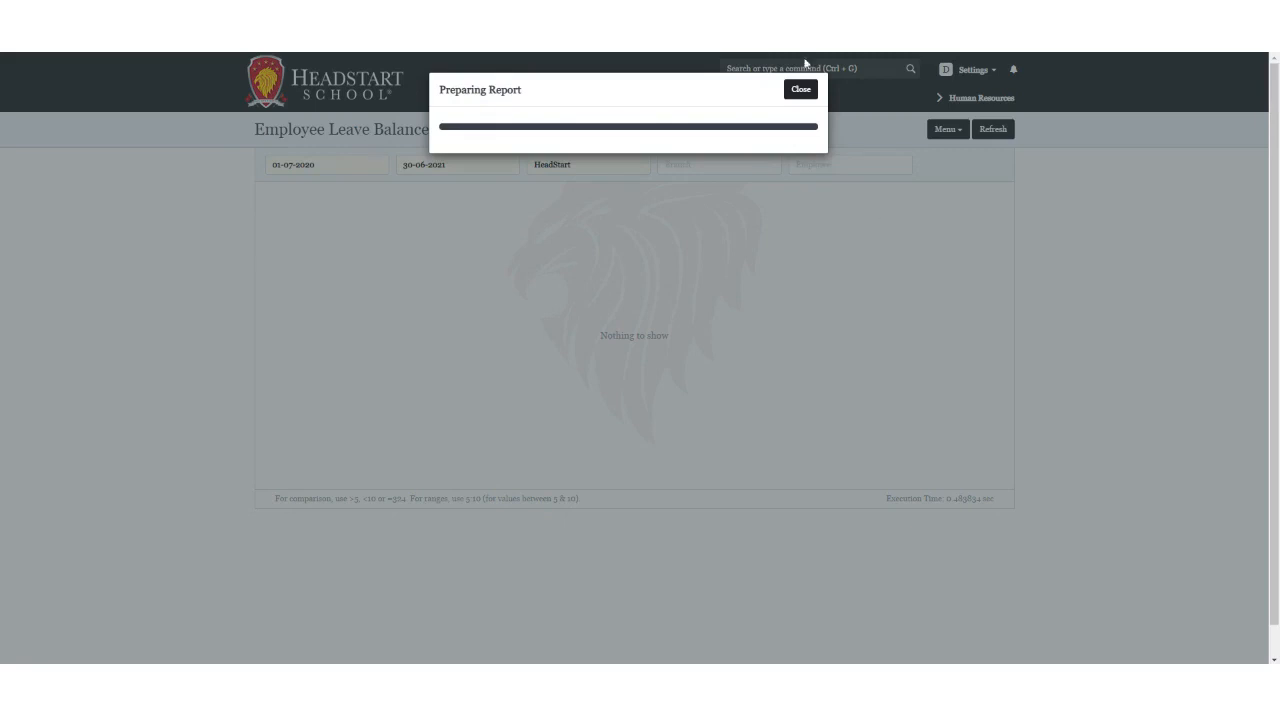
pyautogui.click(799, 88)
pyautogui.moveTo(600, 325); pyautogui.dragTo(960, 309)
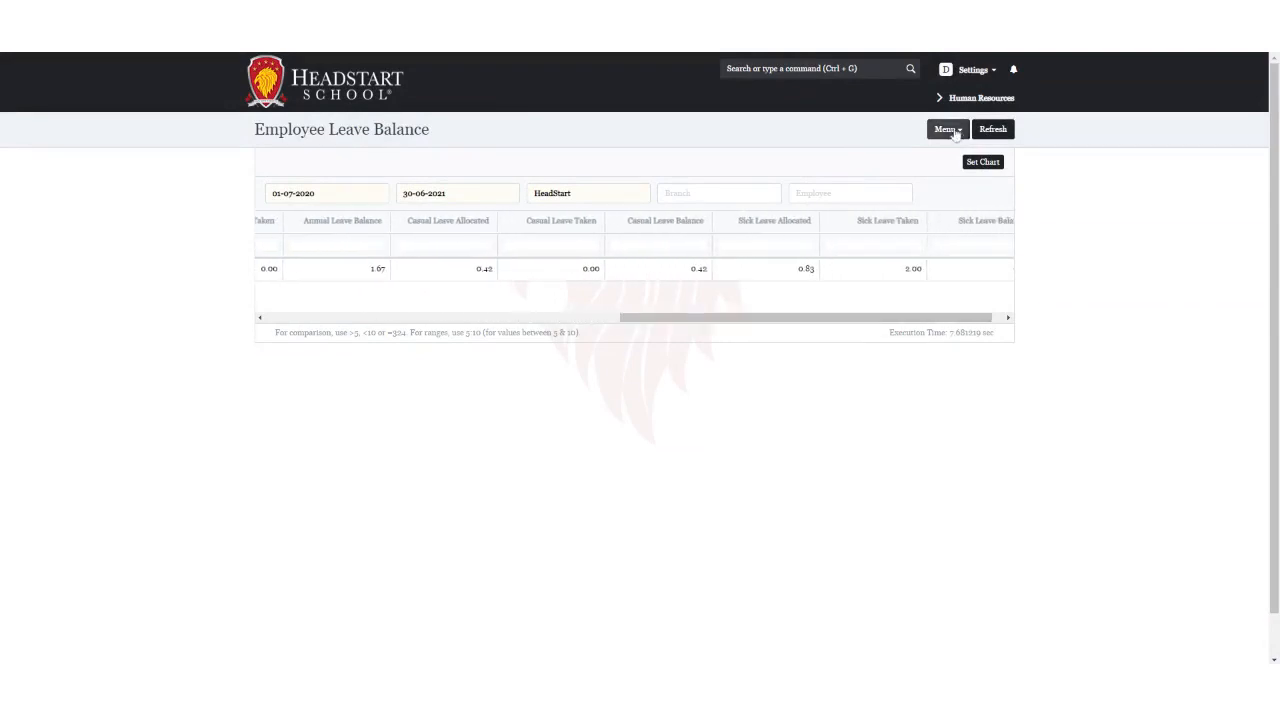
# Step: View the Salary Slip list and the Employee Tax Declaration list from the Human Resources overview
pyautogui.click(970, 98)
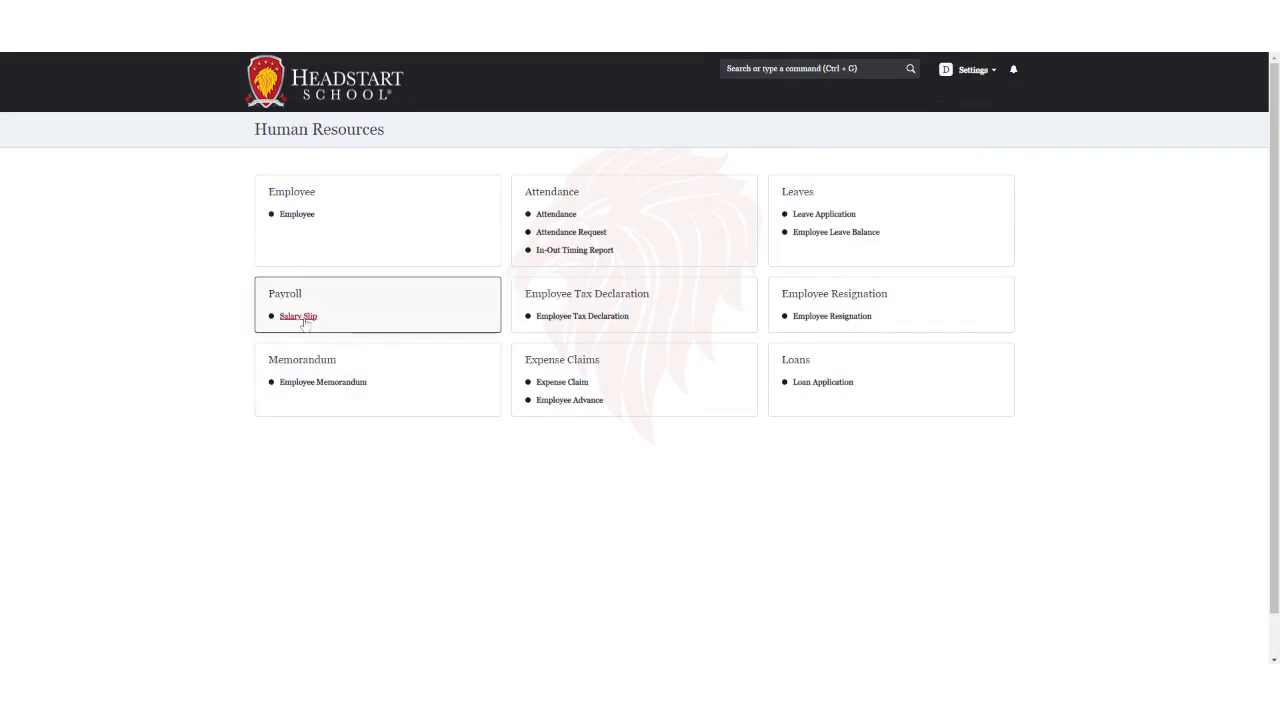
pyautogui.click(411, 310)
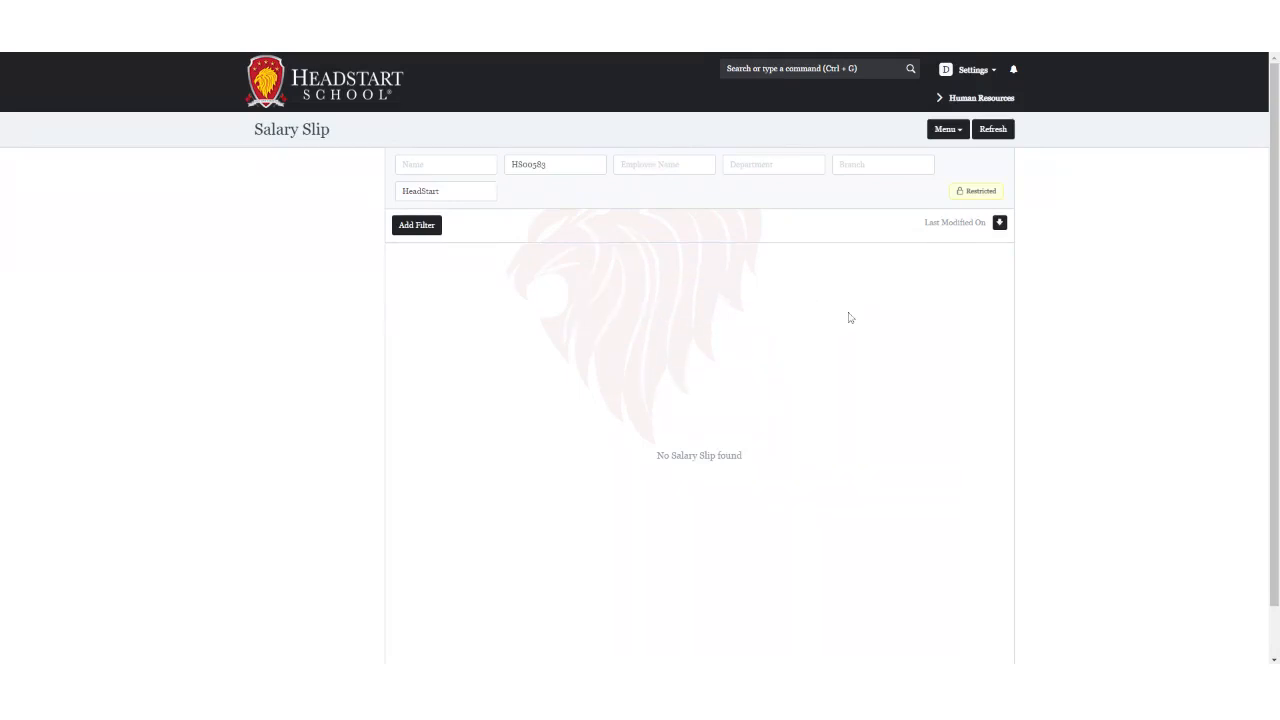
pyautogui.click(958, 102)
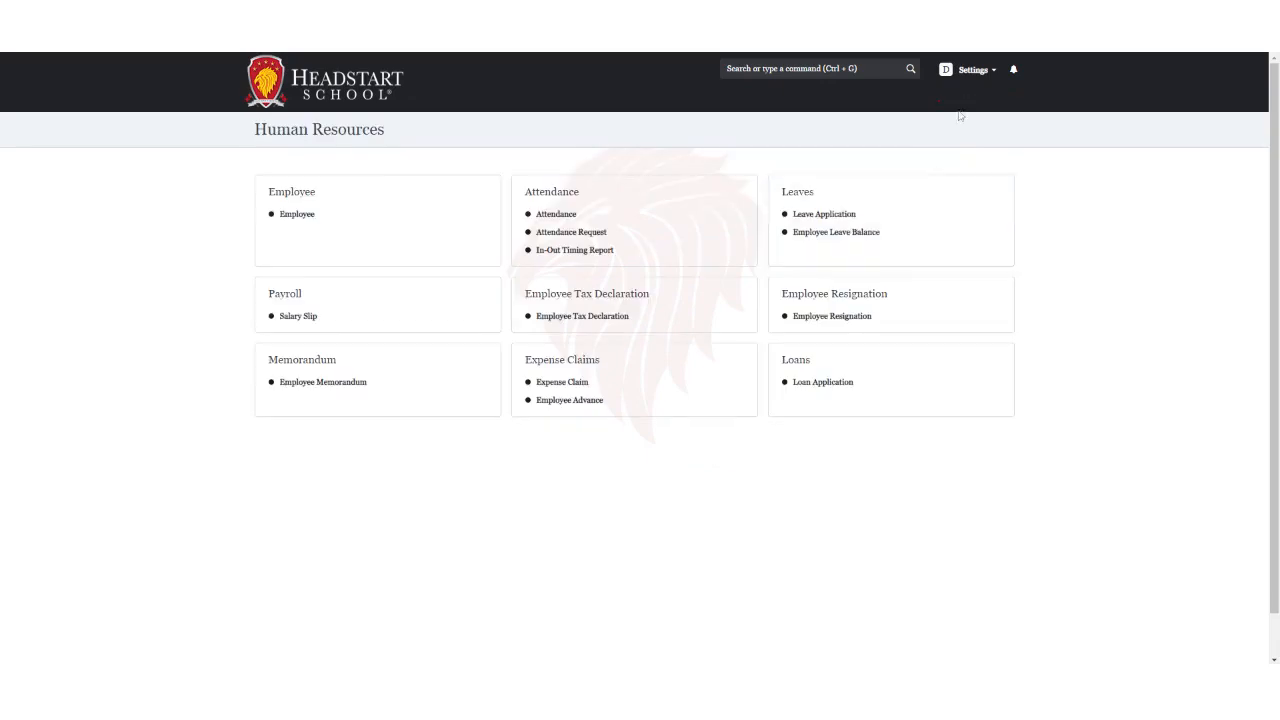
pyautogui.click(558, 317)
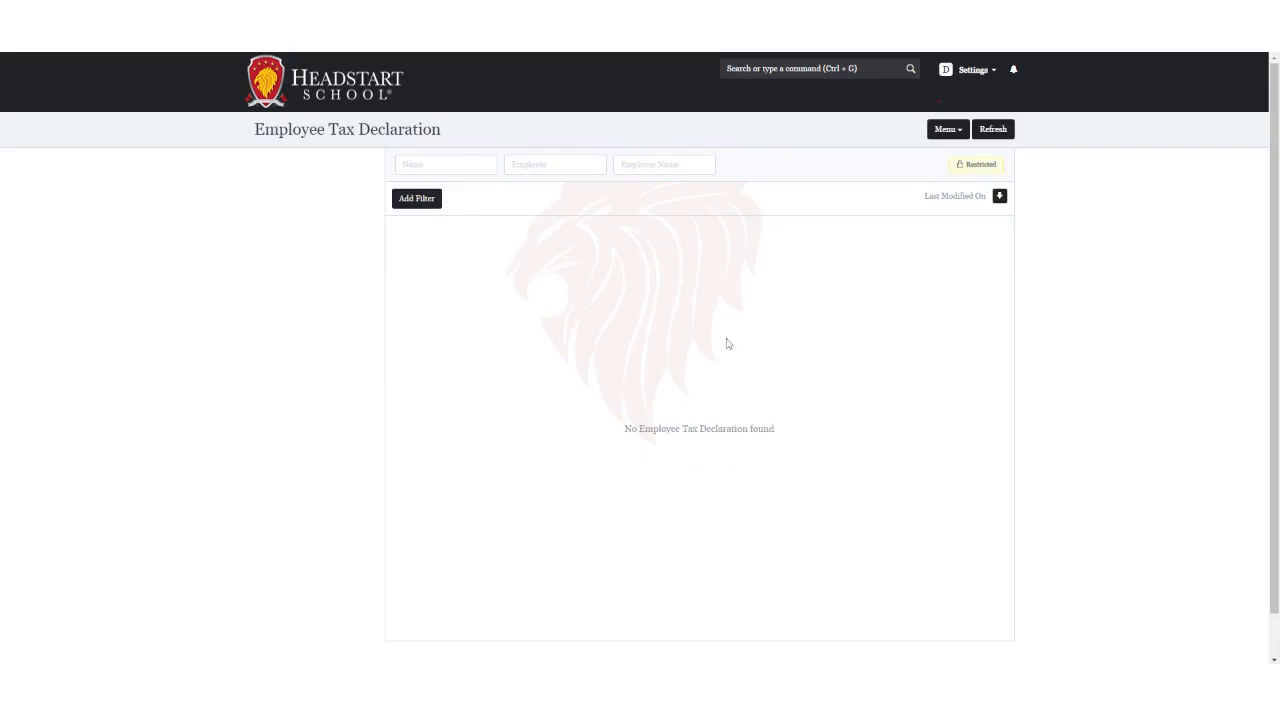
# Step: Create and save a new Employee Resignation with last working day 31-03-2021 and reason Better Job Opportunity
pyautogui.click(346, 100)
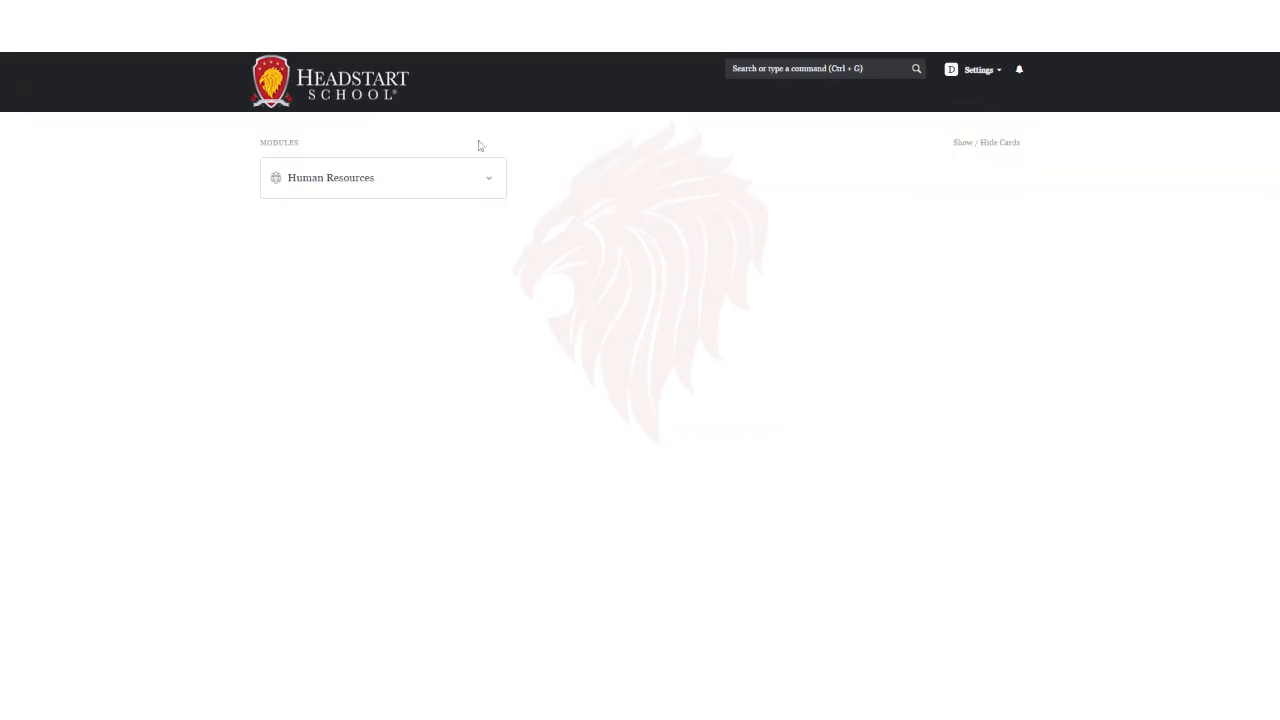
pyautogui.click(354, 180)
pyautogui.click(805, 318)
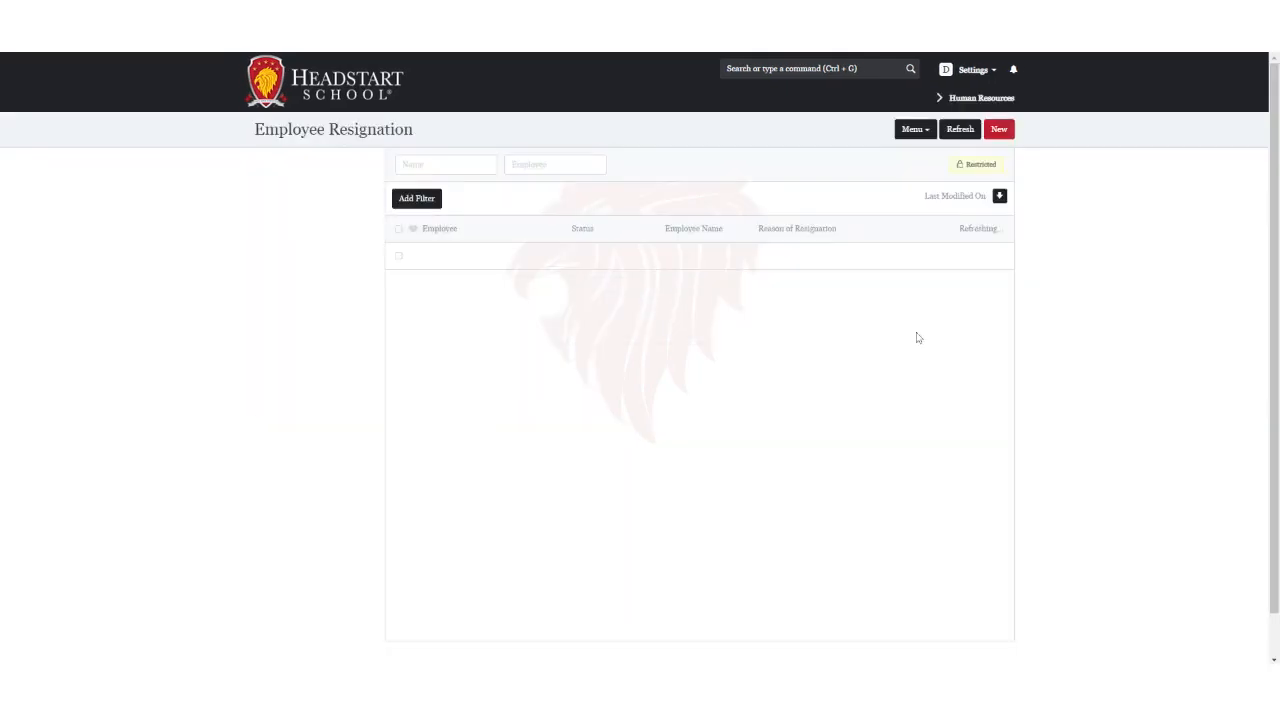
pyautogui.click(1000, 130)
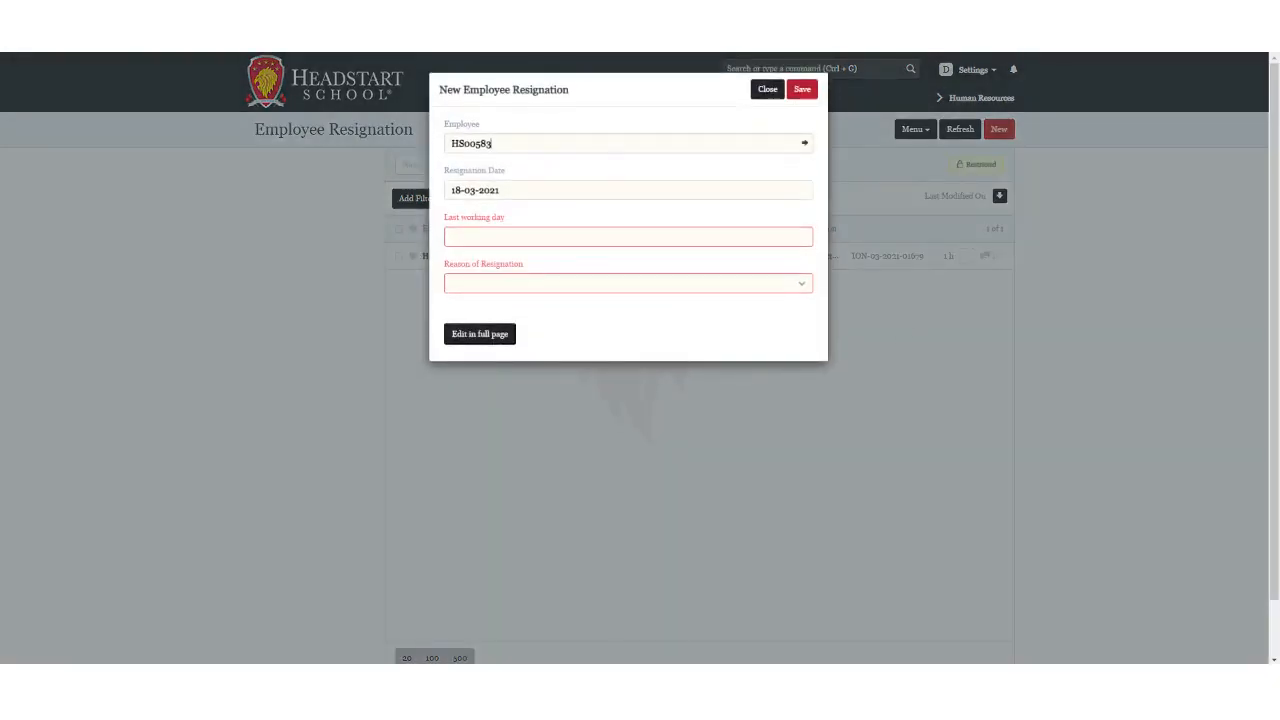
pyautogui.click(449, 237)
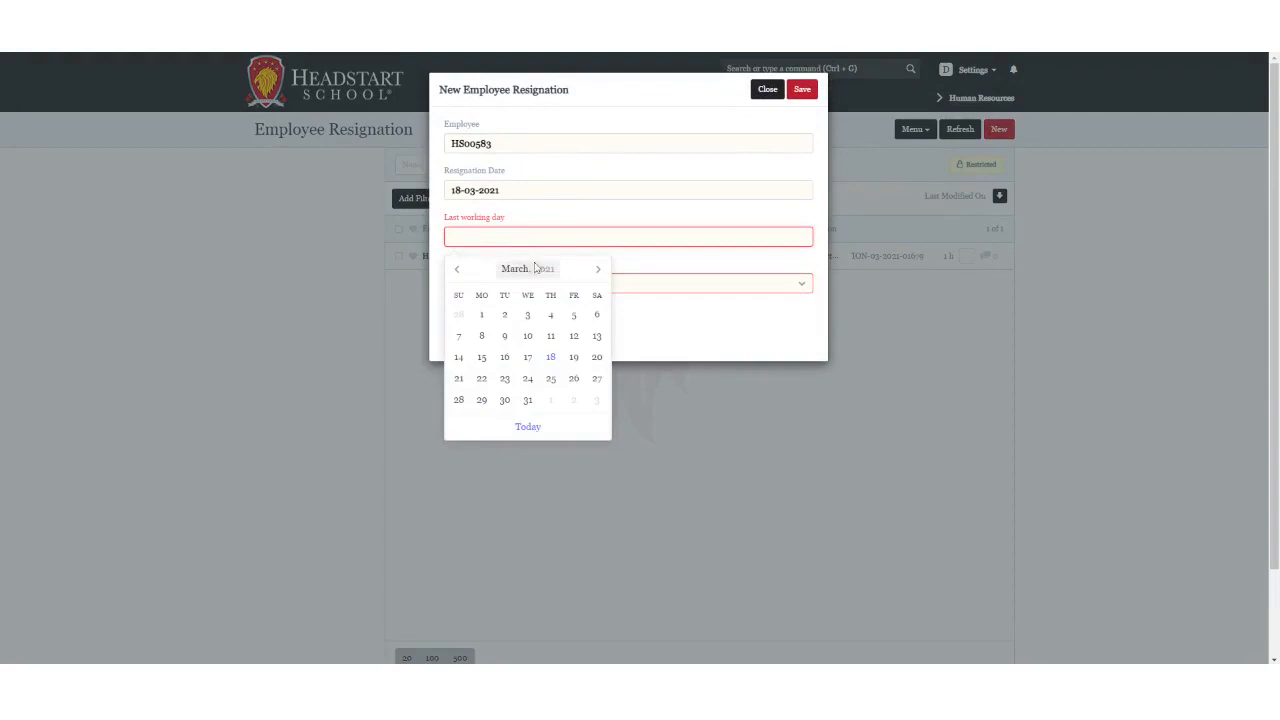
pyautogui.click(527, 400)
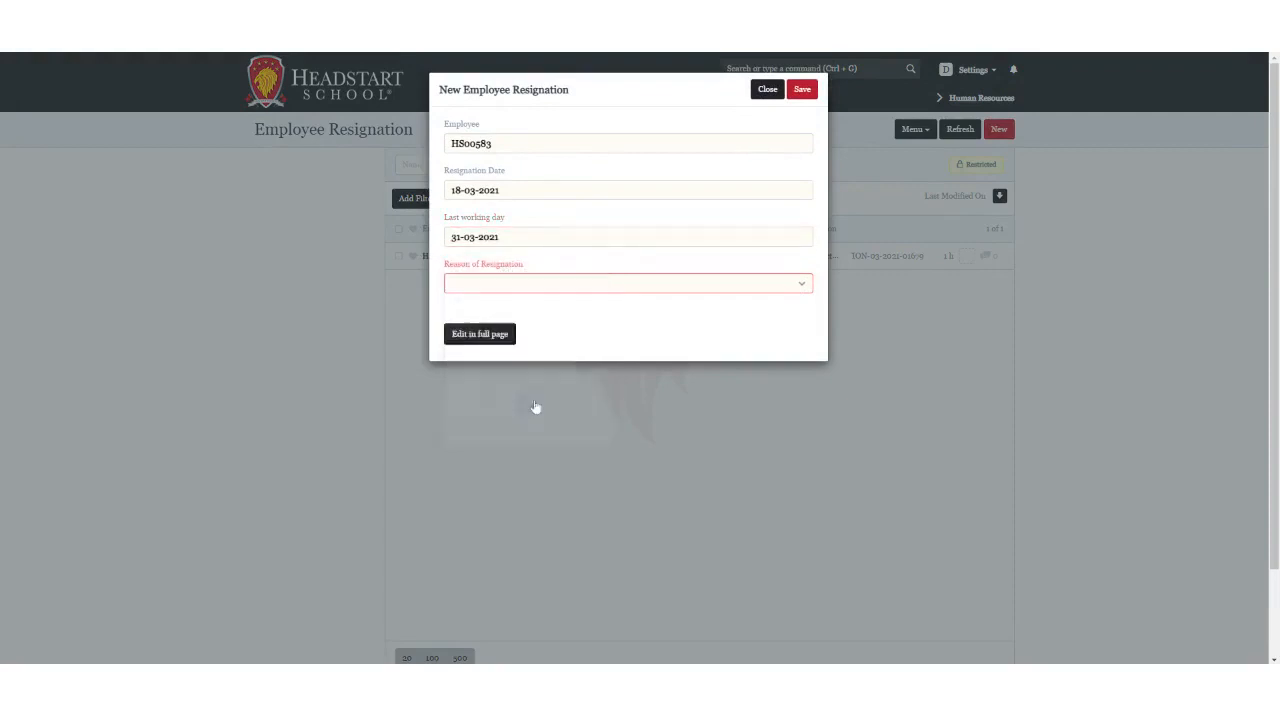
pyautogui.click(562, 320)
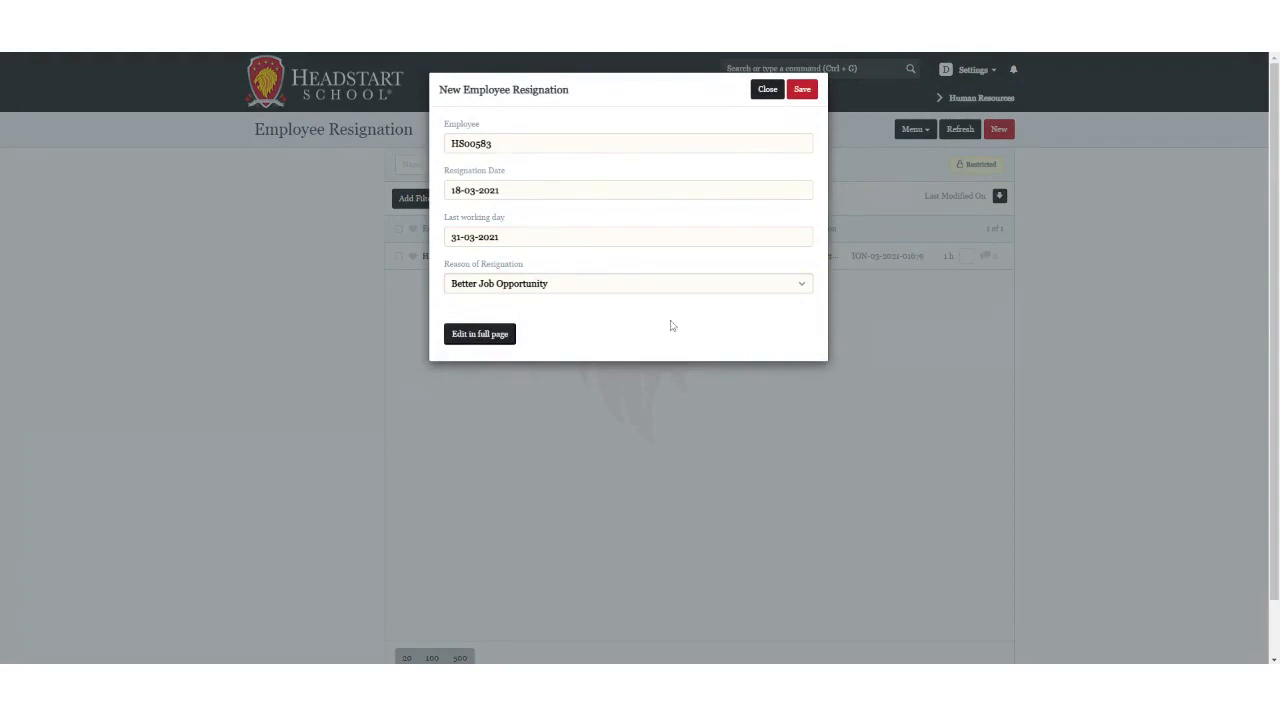
pyautogui.click(803, 92)
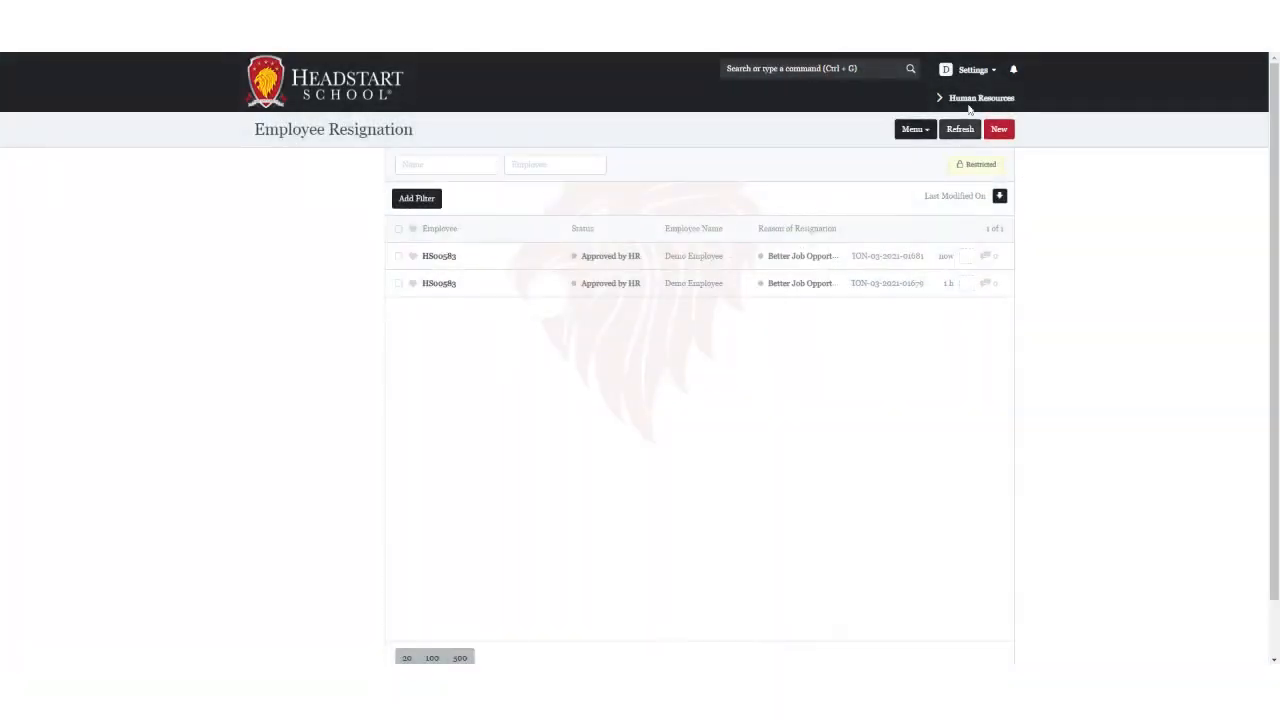
# Step: Check the Employee Memorandum list and return to the Human Resources overview
pyautogui.click(968, 101)
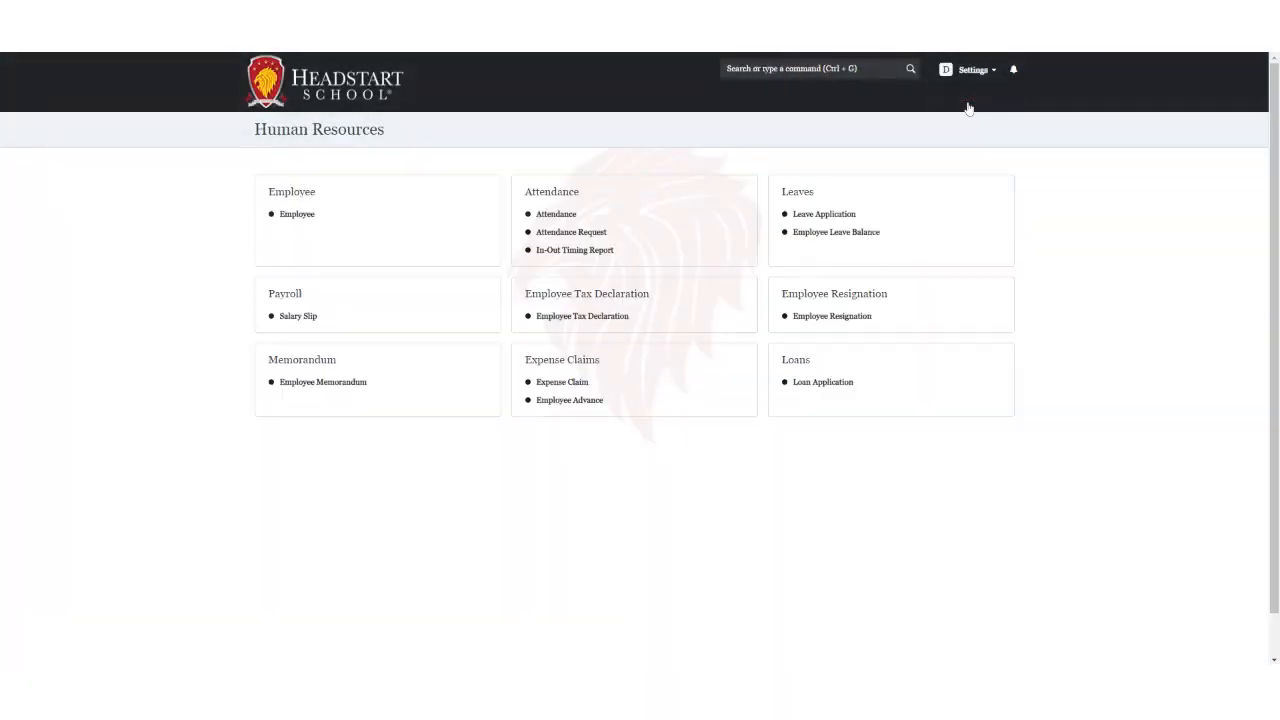
pyautogui.click(333, 384)
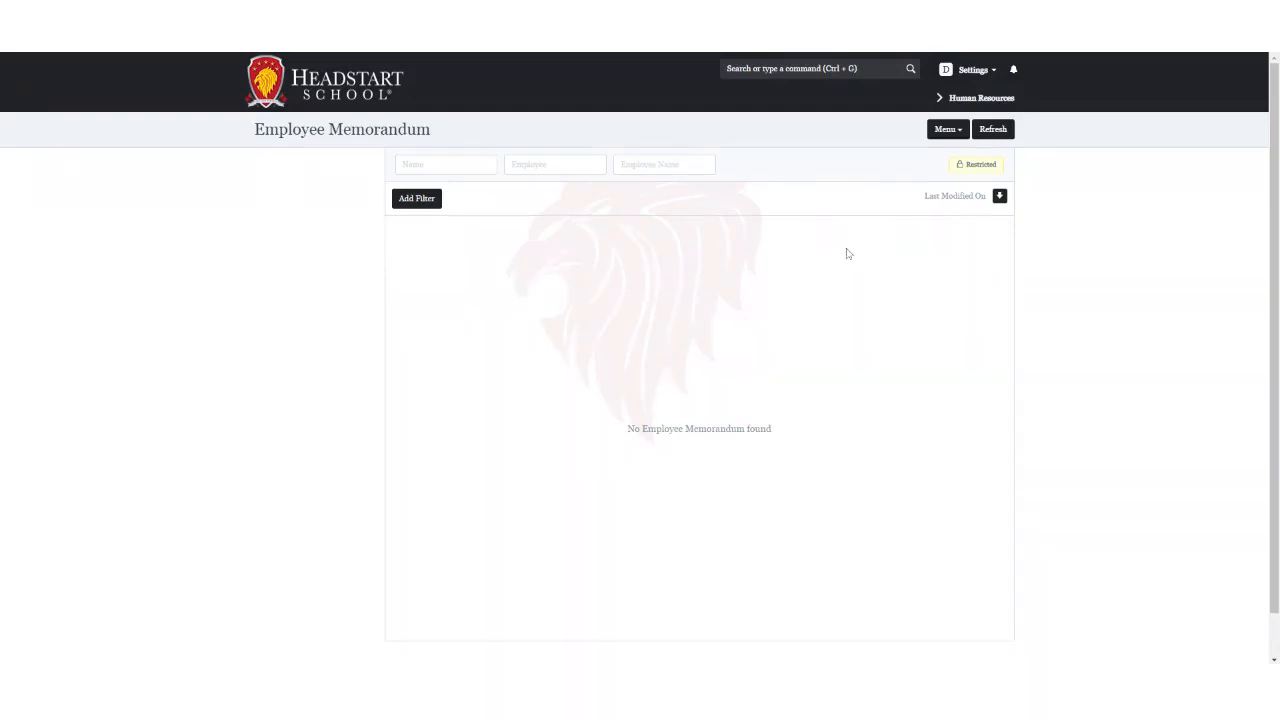
pyautogui.click(958, 101)
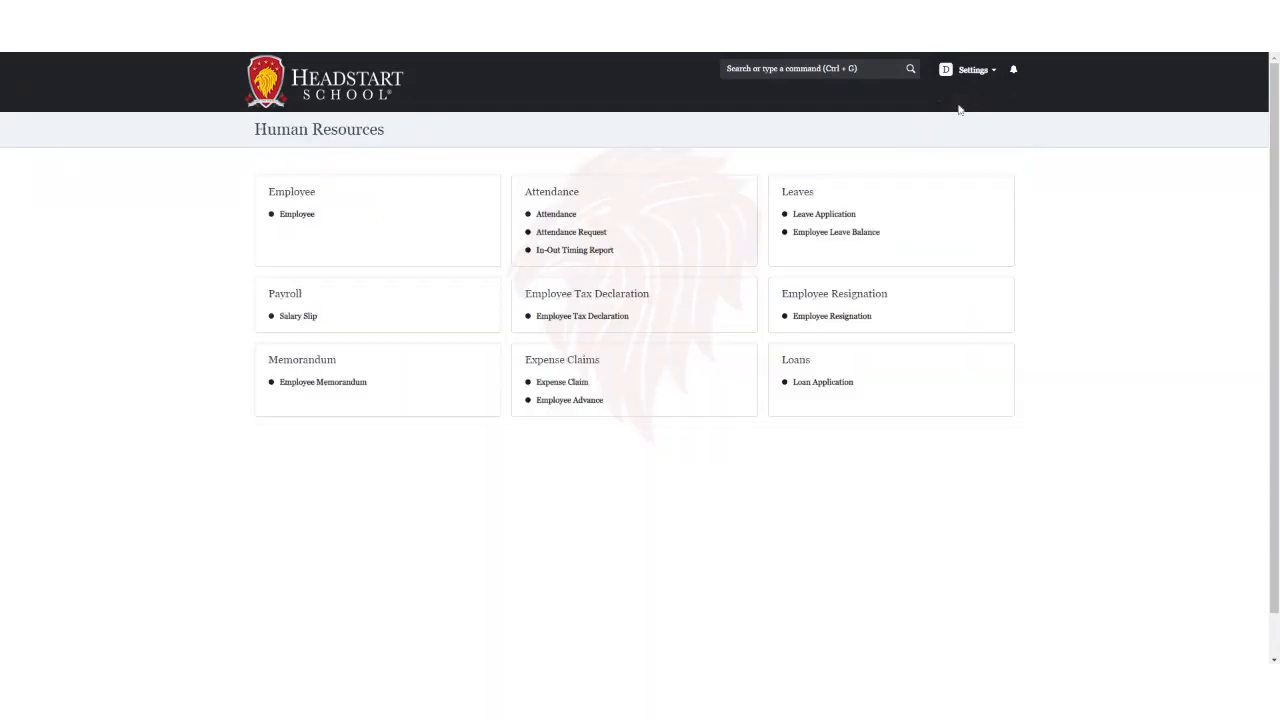
# Step: Create a new Expense Claim and choose the suggested expense approver
pyautogui.click(562, 383)
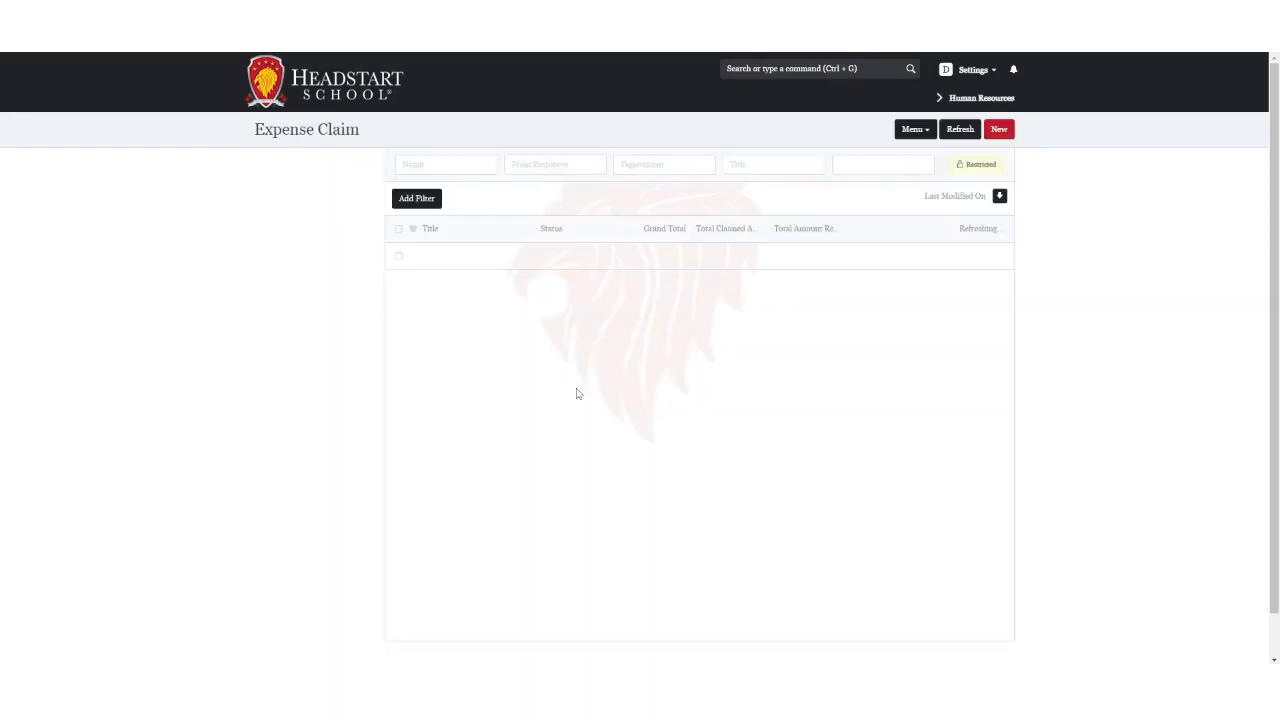
pyautogui.click(999, 130)
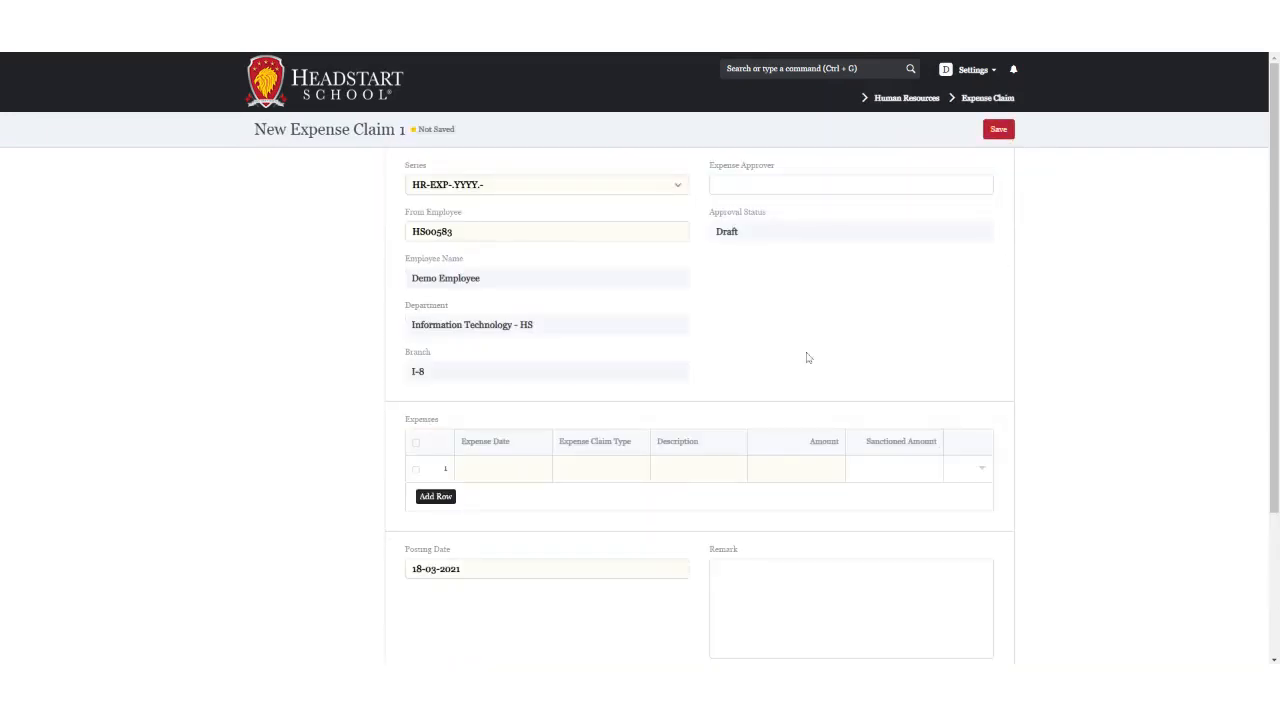
pyautogui.click(768, 217)
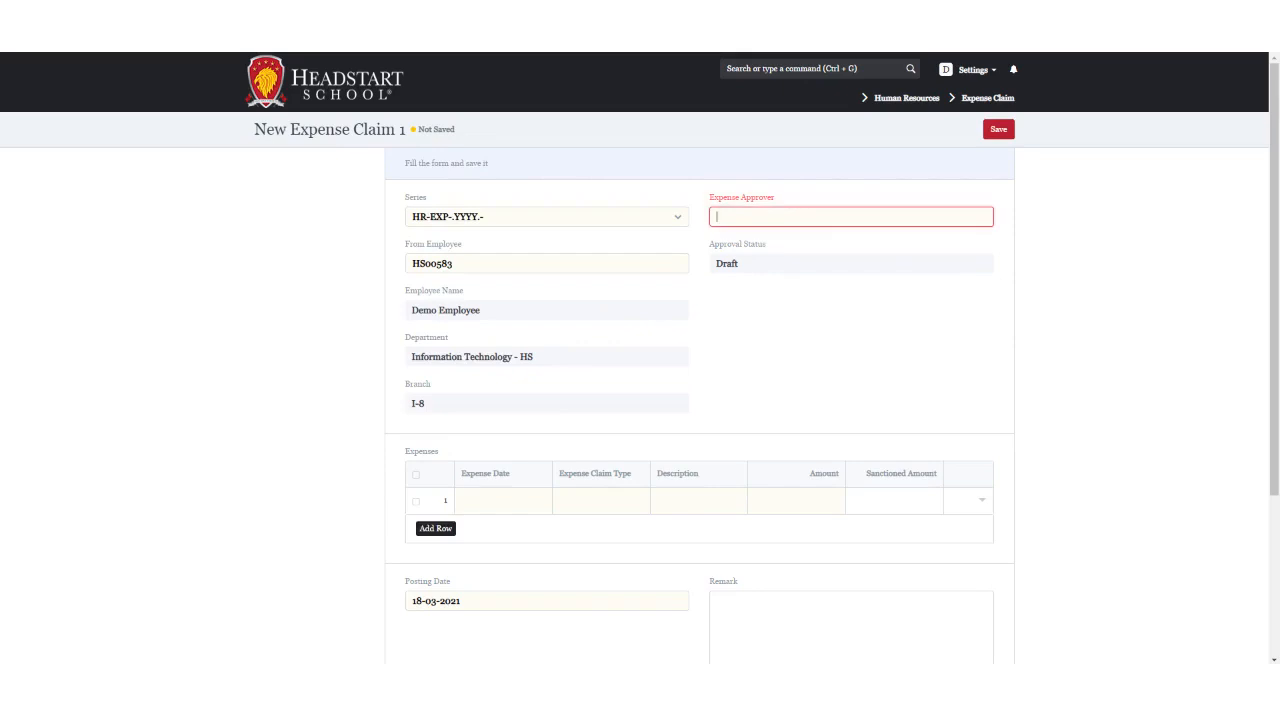
pyautogui.click(840, 245)
# Step: Fill the first expense row with date 18-03-2021, type Food, description "all day out for work" and amount 2000
pyautogui.scroll(-1, 560, 400)
pyautogui.click(505, 392)
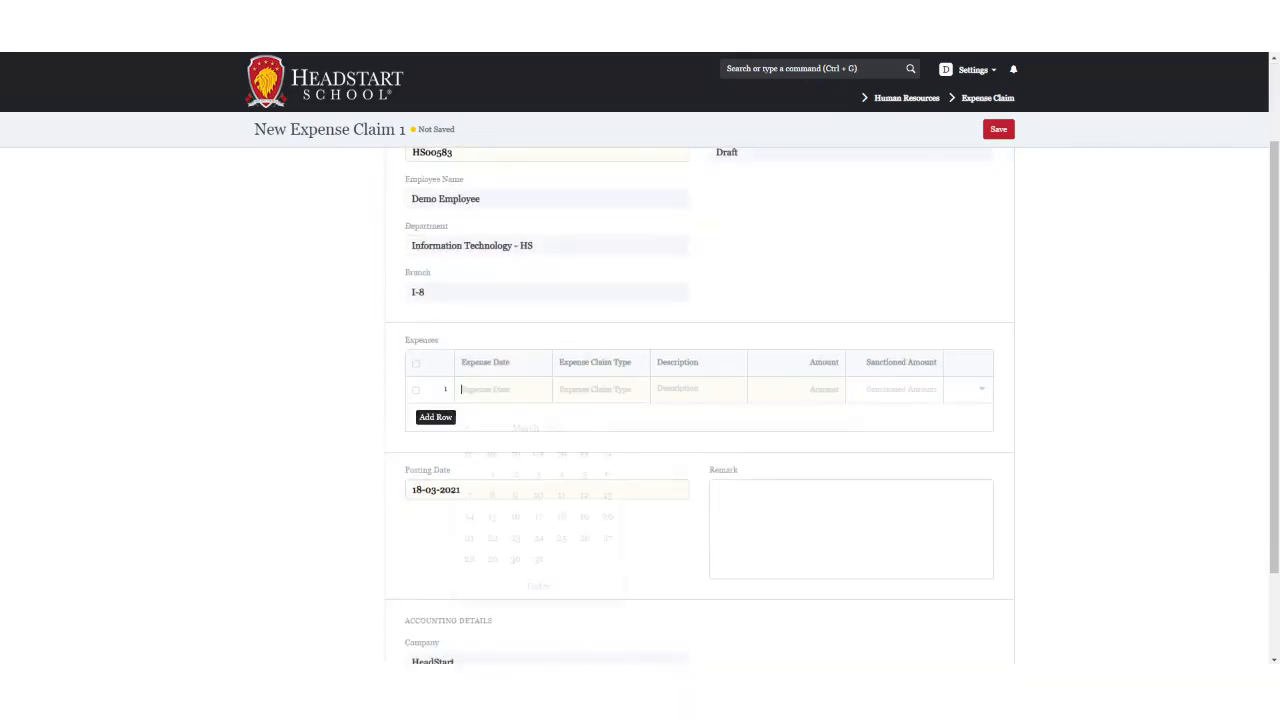
pyautogui.click(561, 514)
pyautogui.click(591, 486)
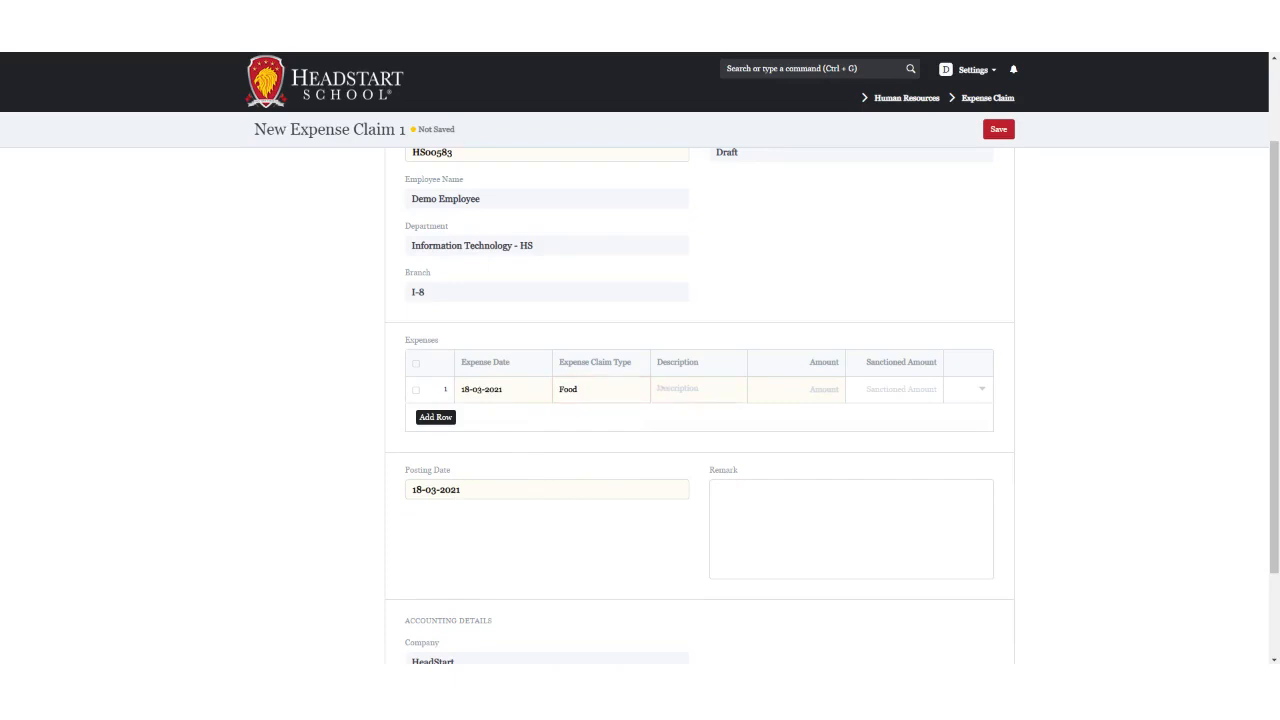
pyautogui.write('all day out for wor')
pyautogui.click(826, 389)
pyautogui.write('2000')
pyautogui.click(1016, 144)
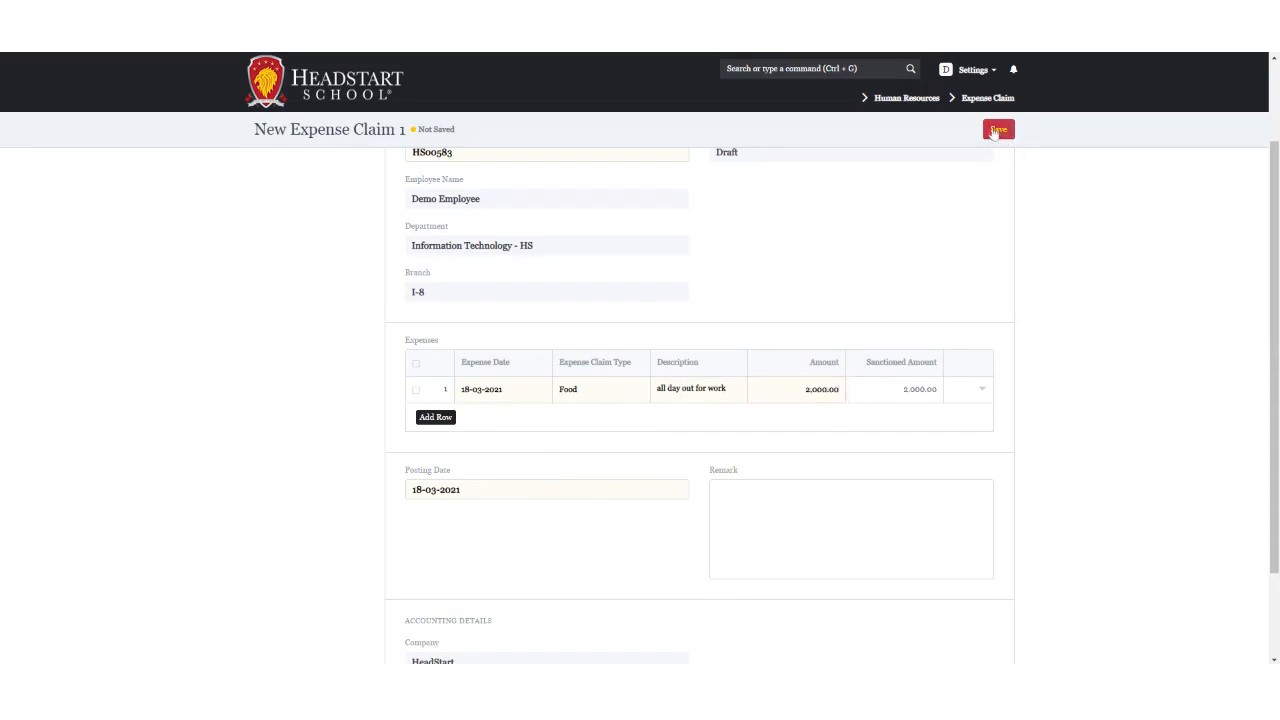
# Step: Create a new Employee Advance with the purpose "paying rent of house" and an advance amount of 15000
pyautogui.click(906, 98)
pyautogui.click(583, 404)
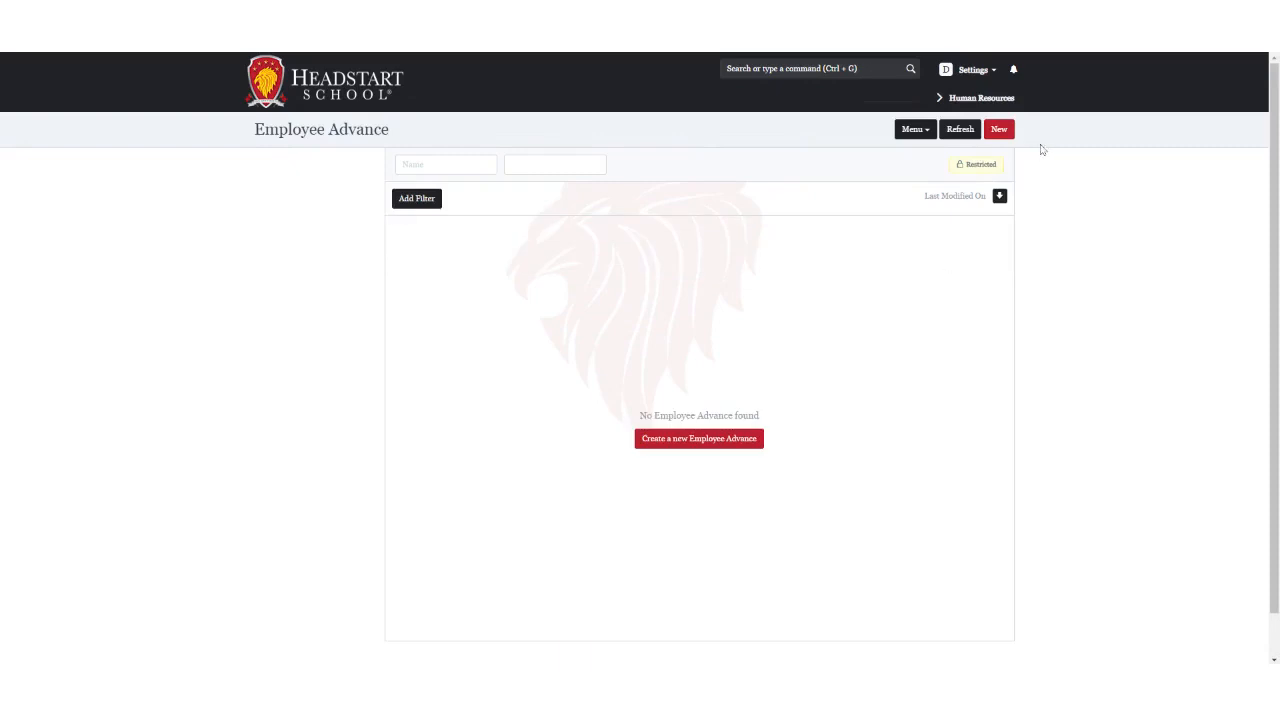
pyautogui.click(999, 129)
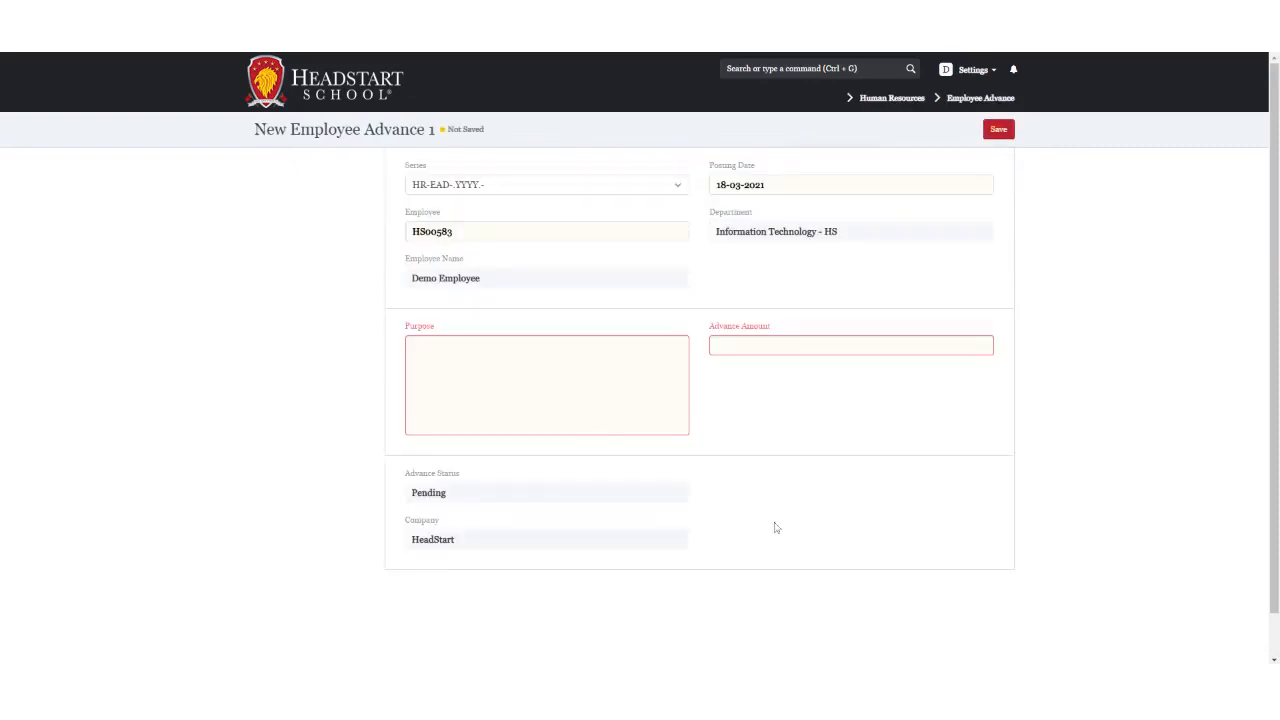
pyautogui.click(546, 384)
pyautogui.write('paying rent of house')
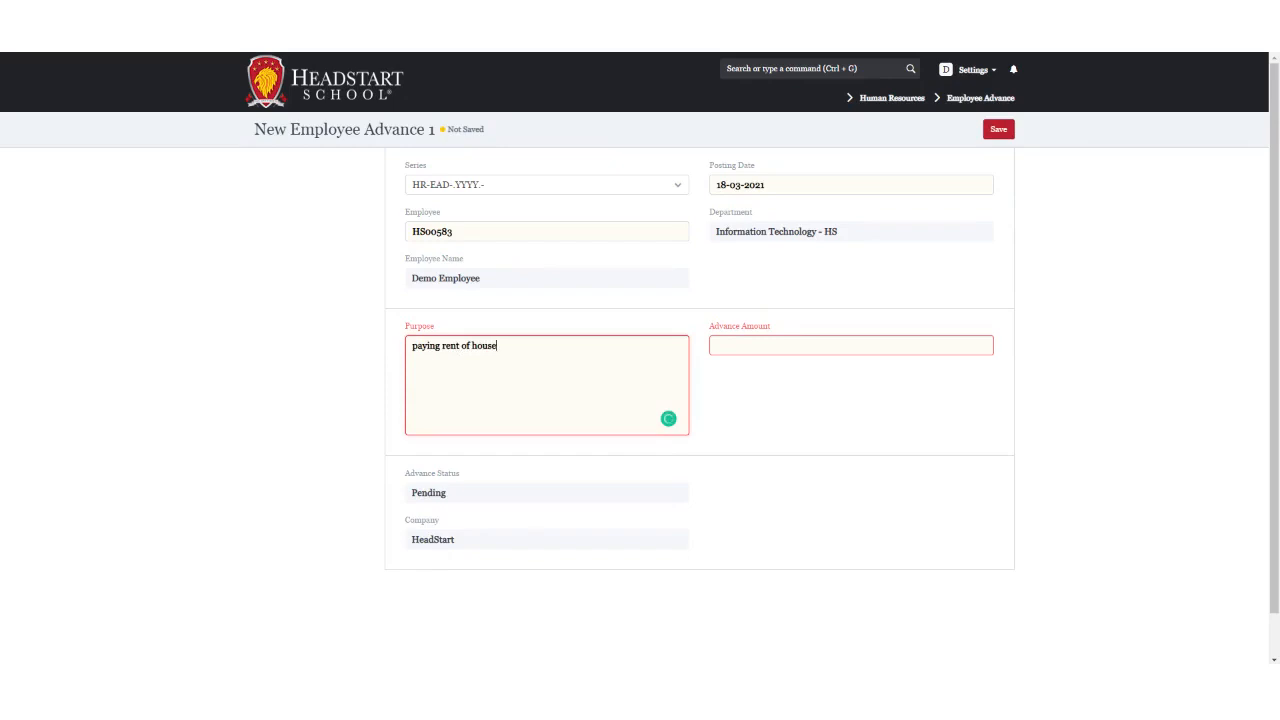
pyautogui.click(717, 345)
pyautogui.write('15000')
pyautogui.click(998, 130)
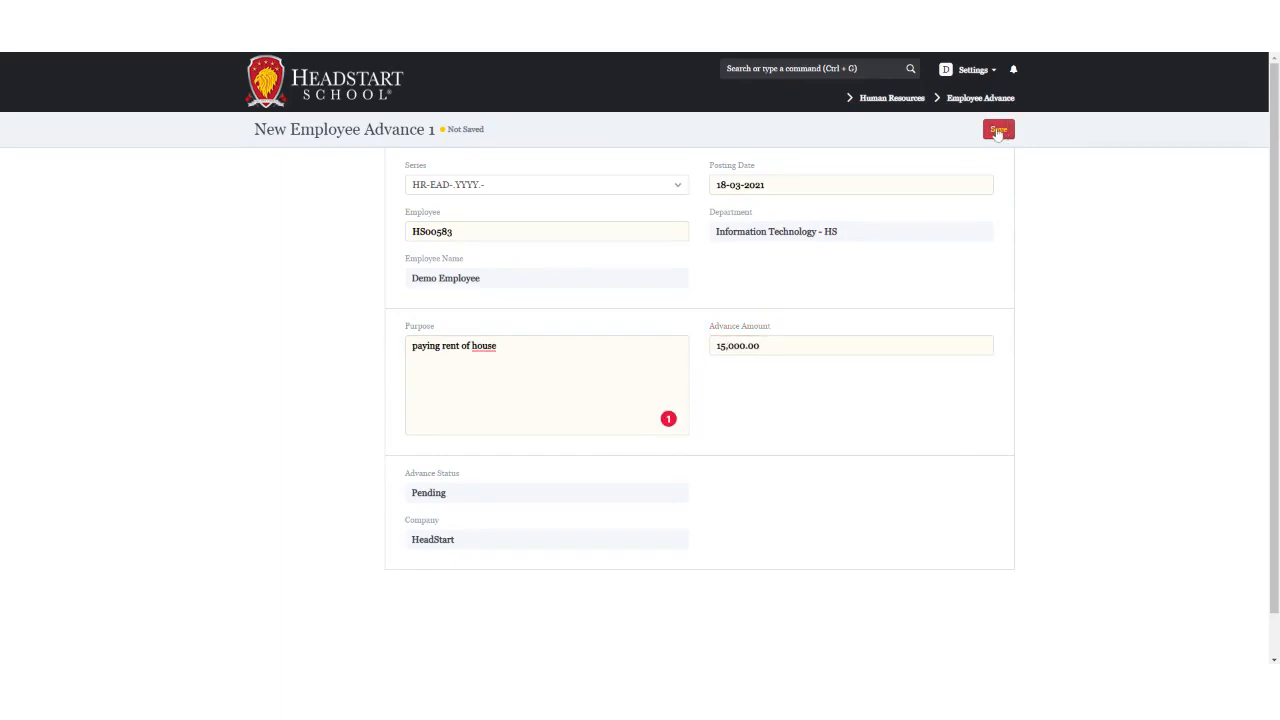
# Step: Create a new Loan Application for a Personal Loan of 20,000 with the reason "paying children university fee"
pyautogui.click(905, 99)
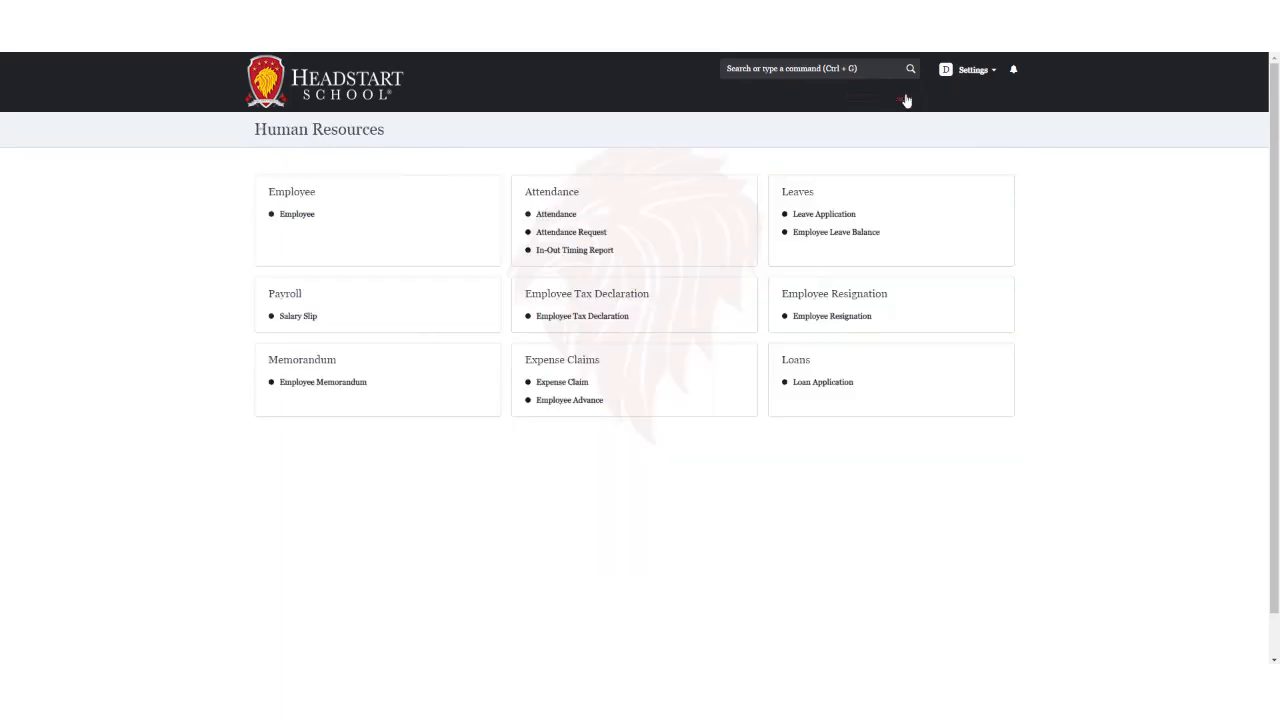
pyautogui.click(843, 389)
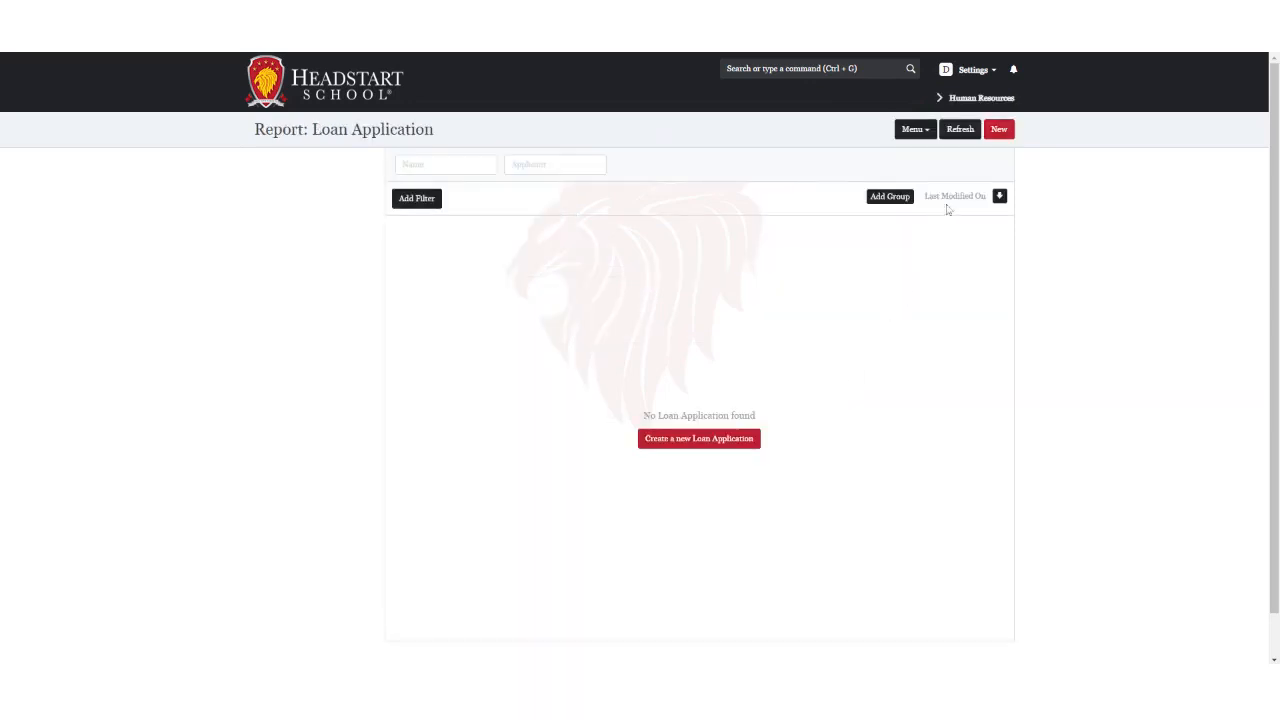
pyautogui.click(999, 129)
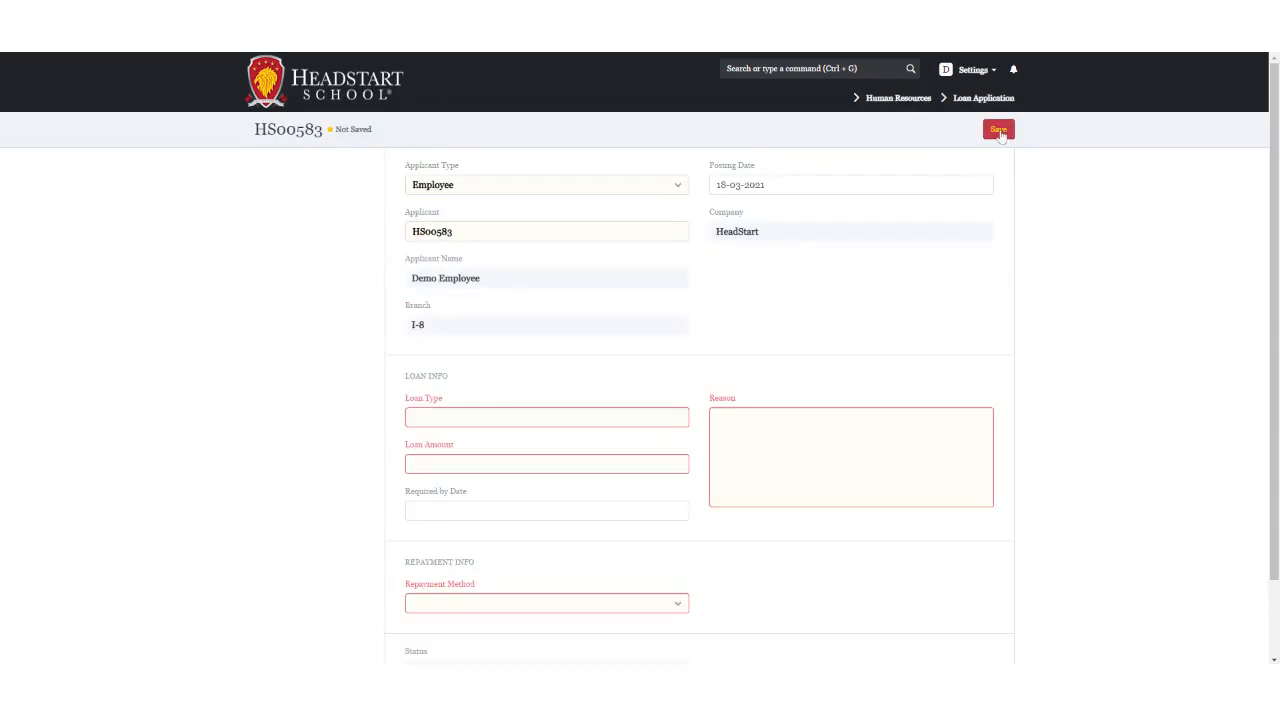
pyautogui.click(547, 418)
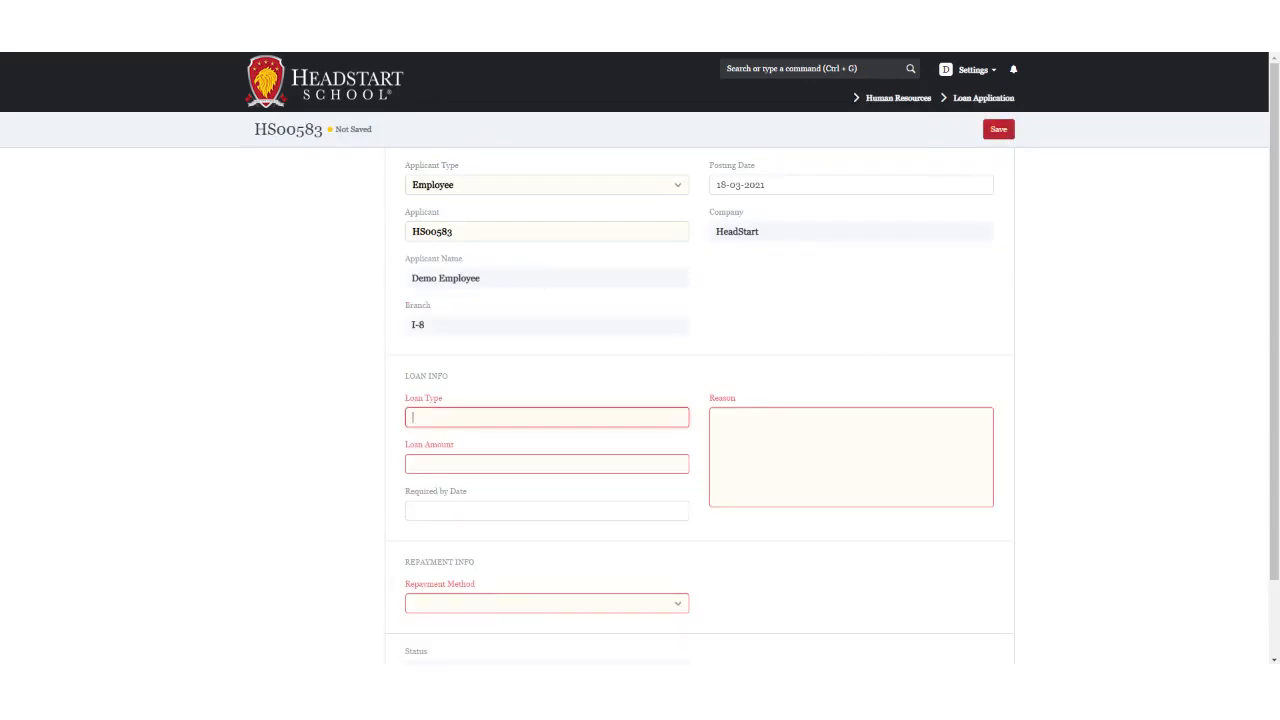
pyautogui.click(471, 440)
pyautogui.click(475, 463)
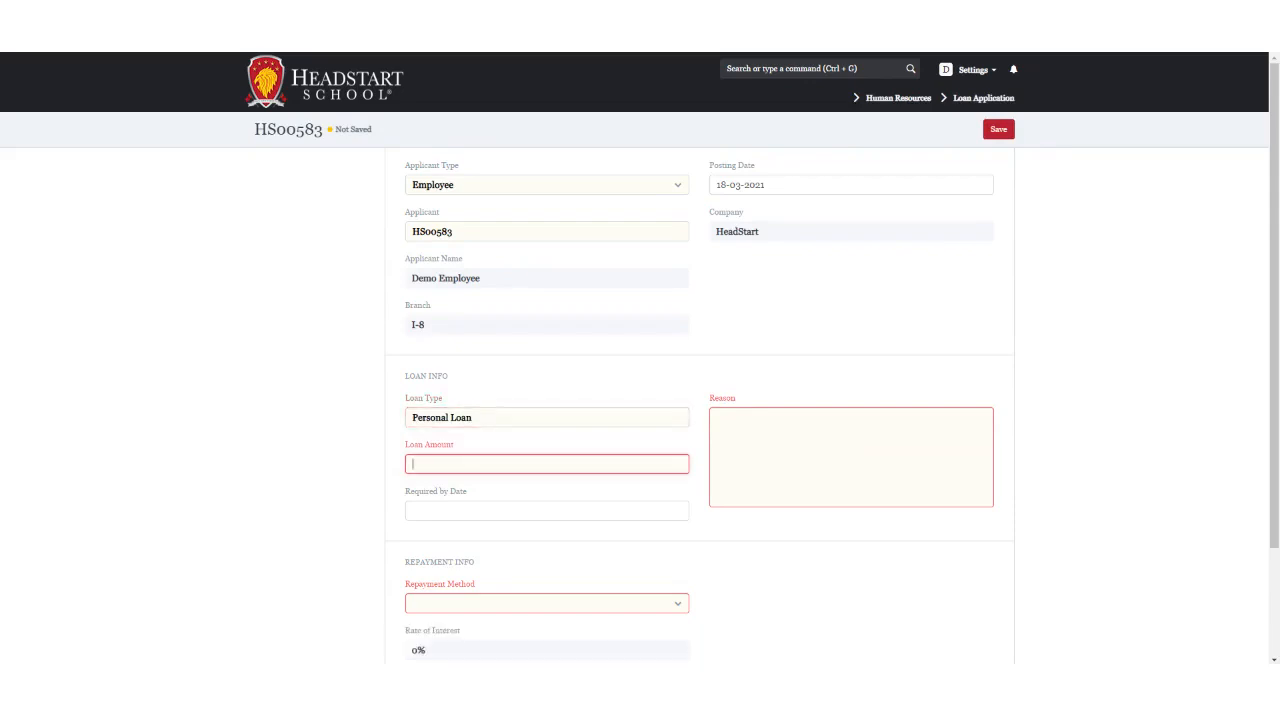
pyautogui.write('20,000')
pyautogui.click(972, 490)
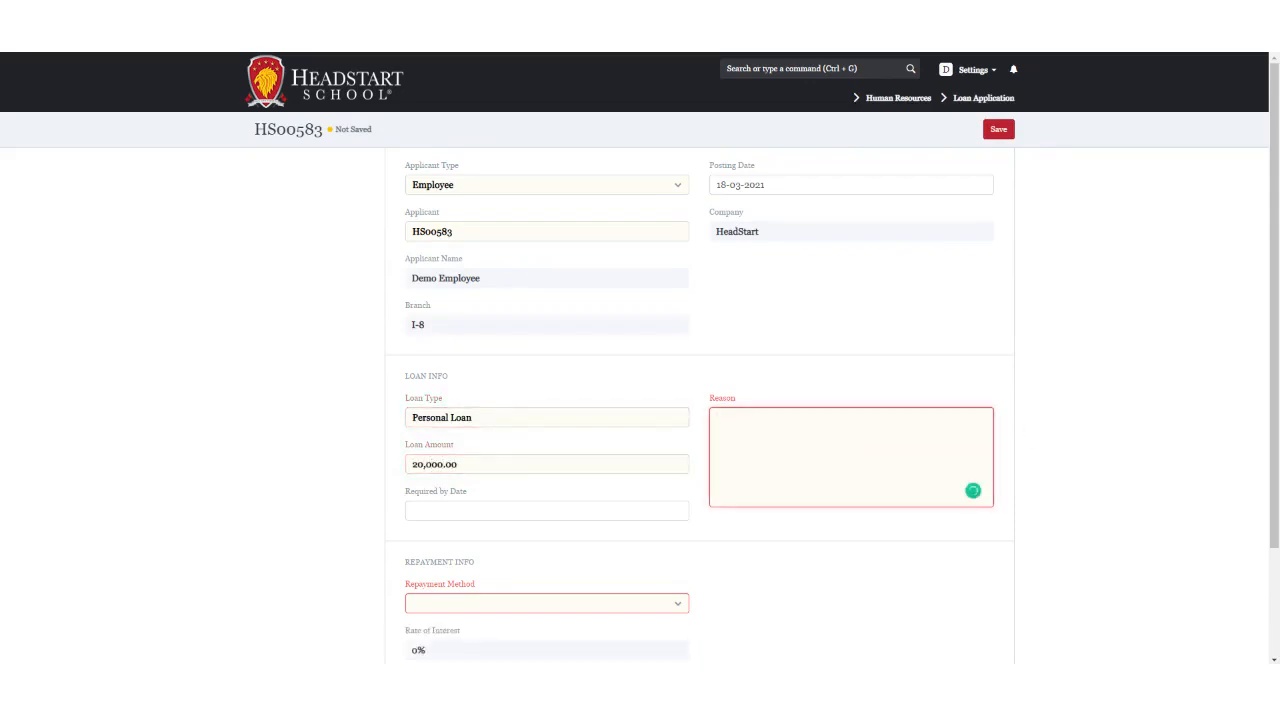
pyautogui.write('paying children university fee')
# Step: Set the loan's repayment method to Repay Fixed Amount per Period with 1500 monthly, then return to the Human Resources overview
pyautogui.scroll(-2, 571, 443)
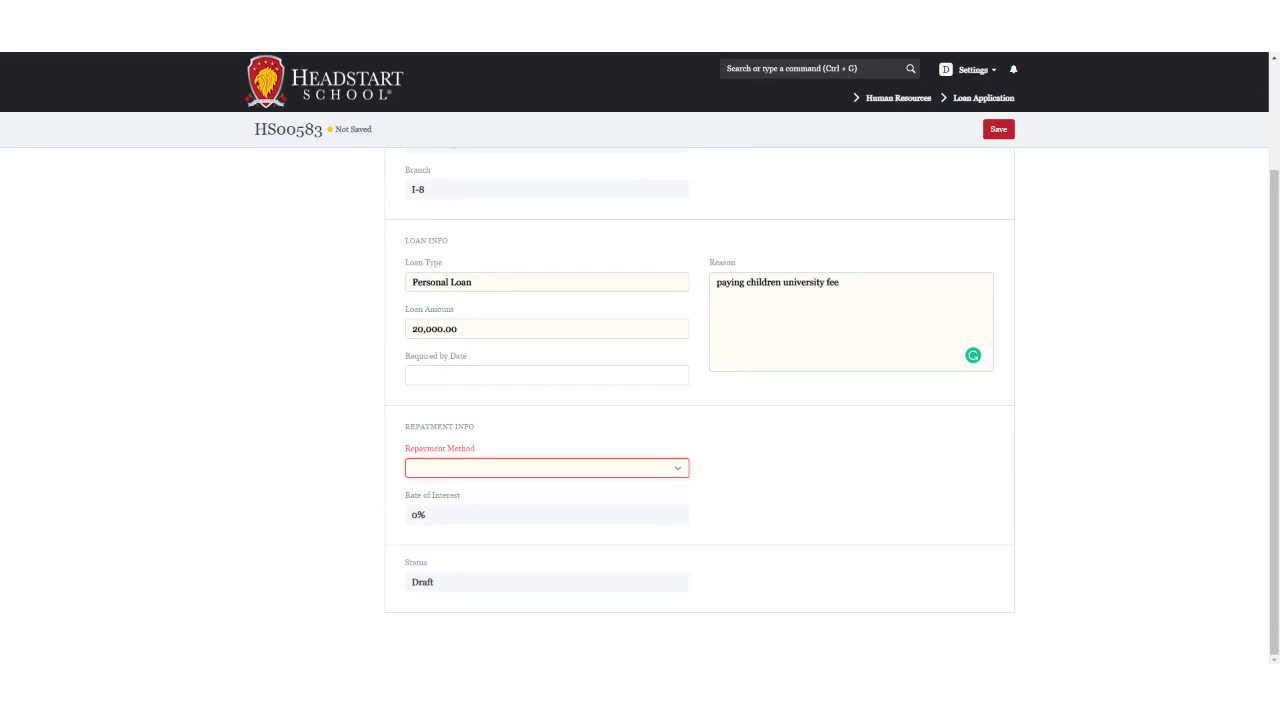
pyautogui.press('Down')
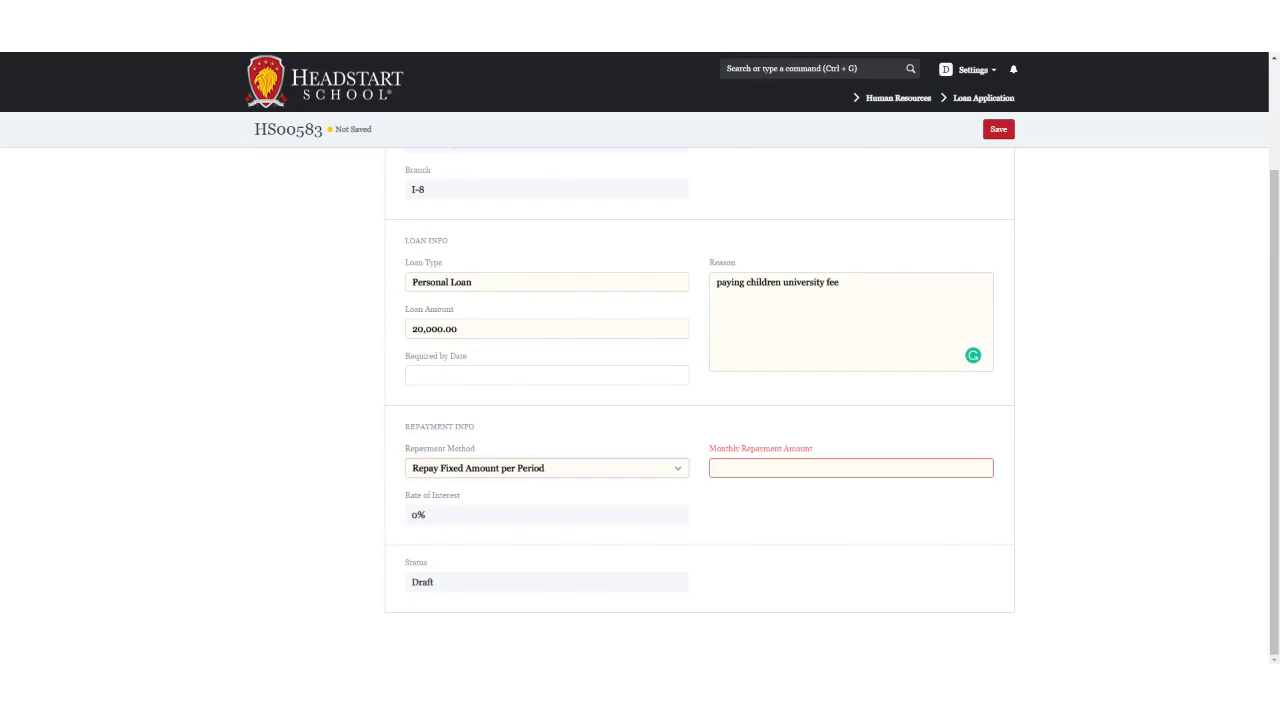
pyautogui.click(740, 468)
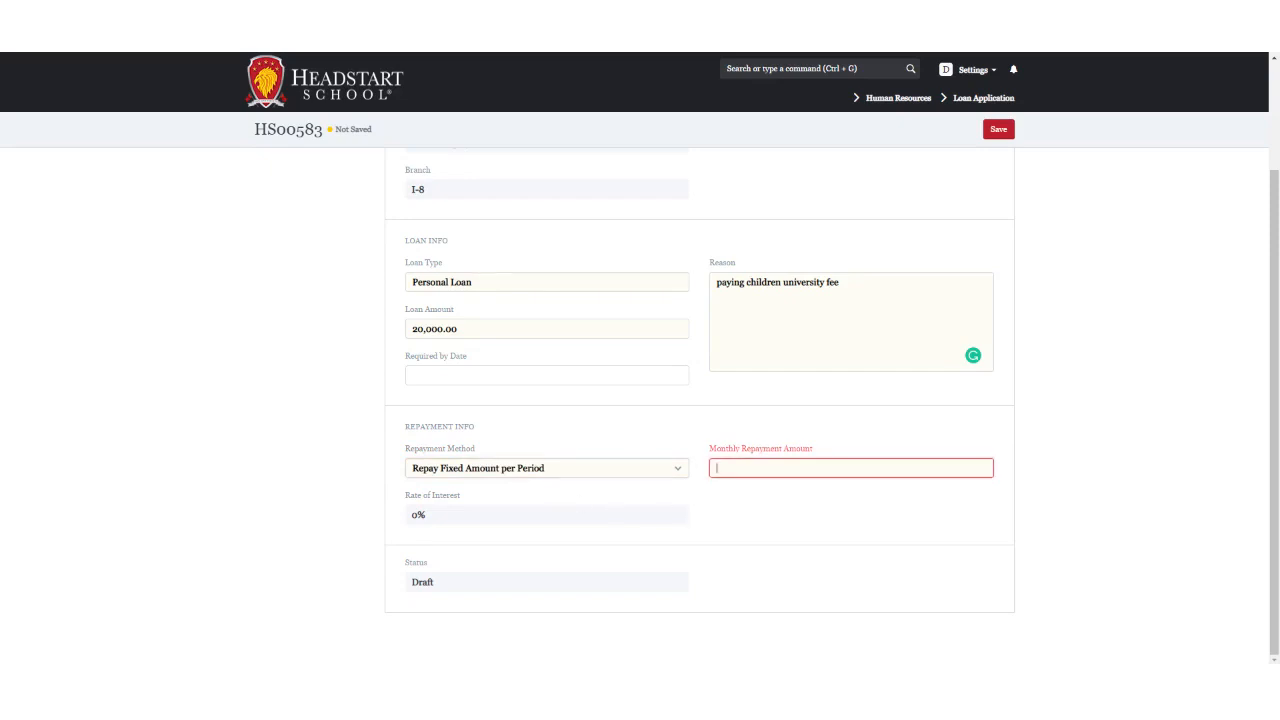
pyautogui.write('1500')
pyautogui.click(999, 131)
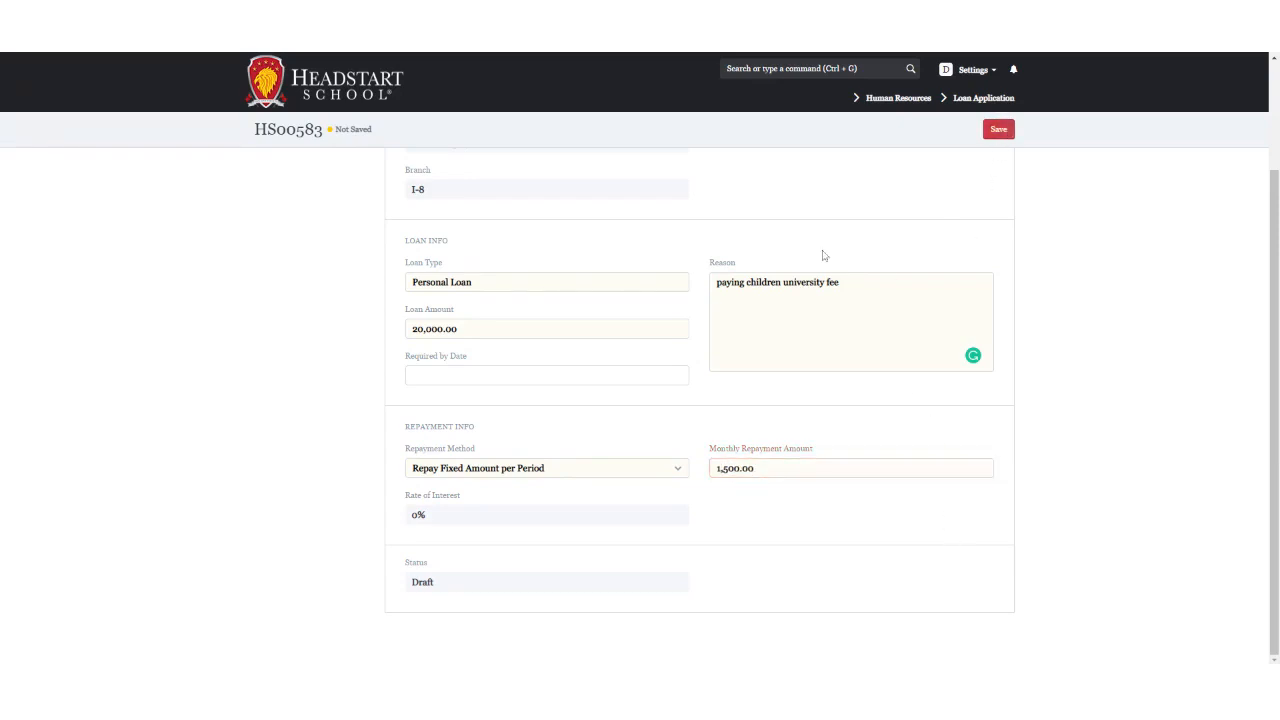
pyautogui.click(900, 97)
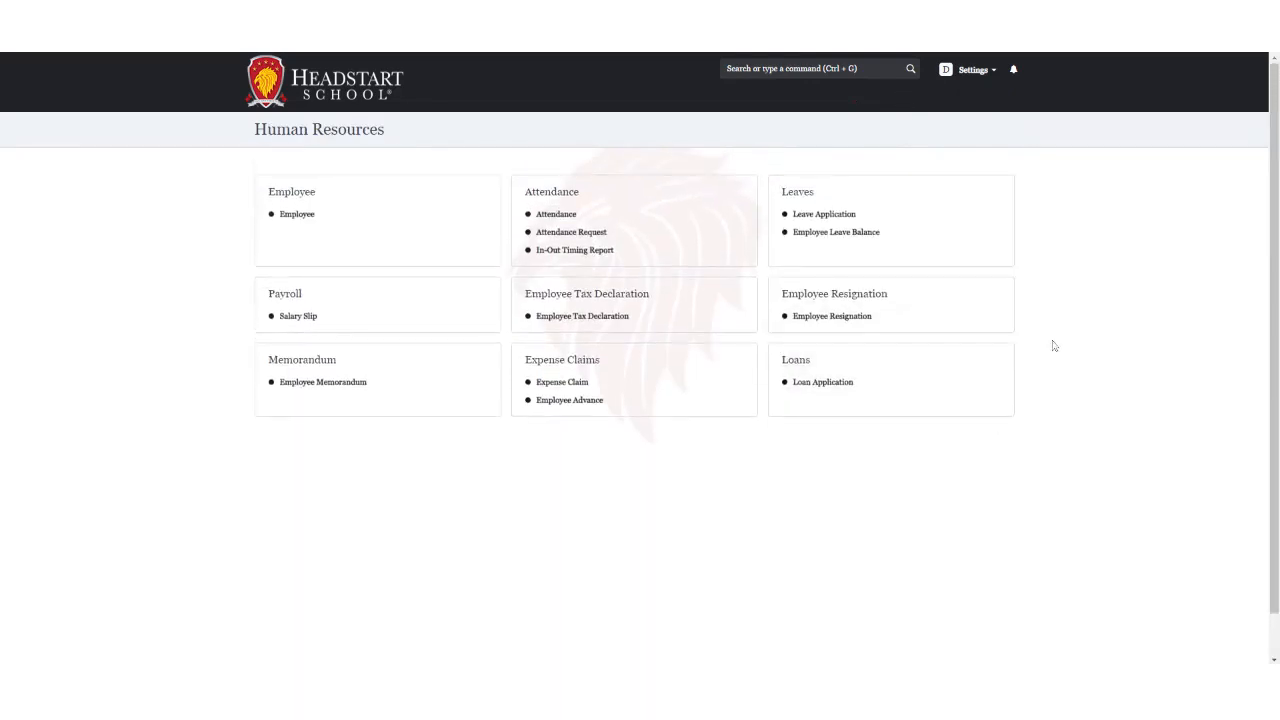